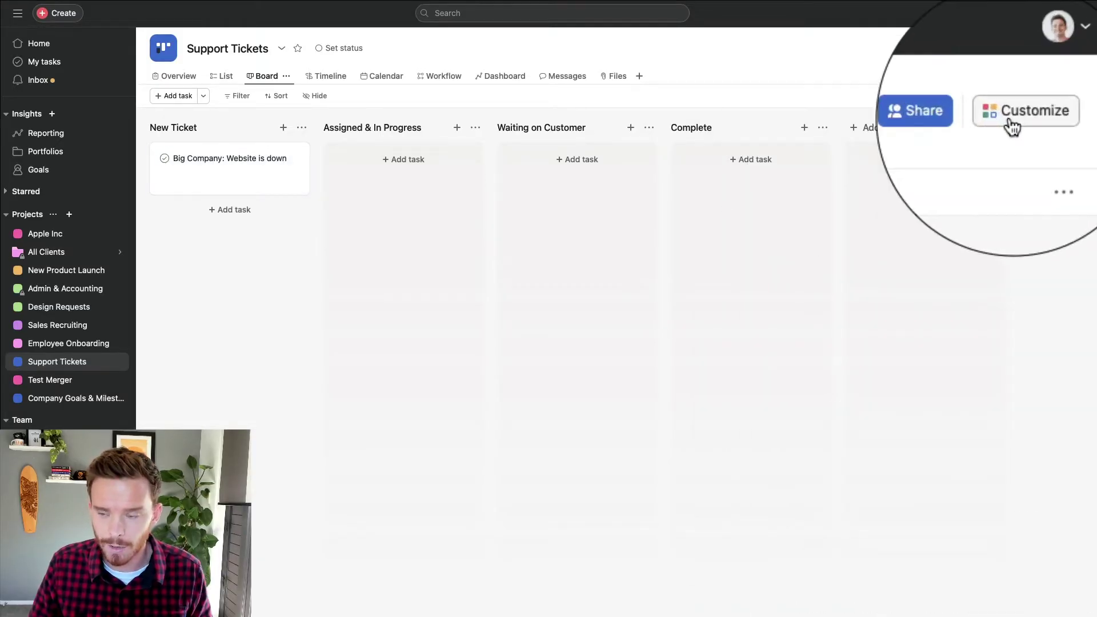
Step: Open the customization options of the Support Tickets project and view the Rules section
left_click(1062, 55)
scroll(1015, 232, "down", 3)
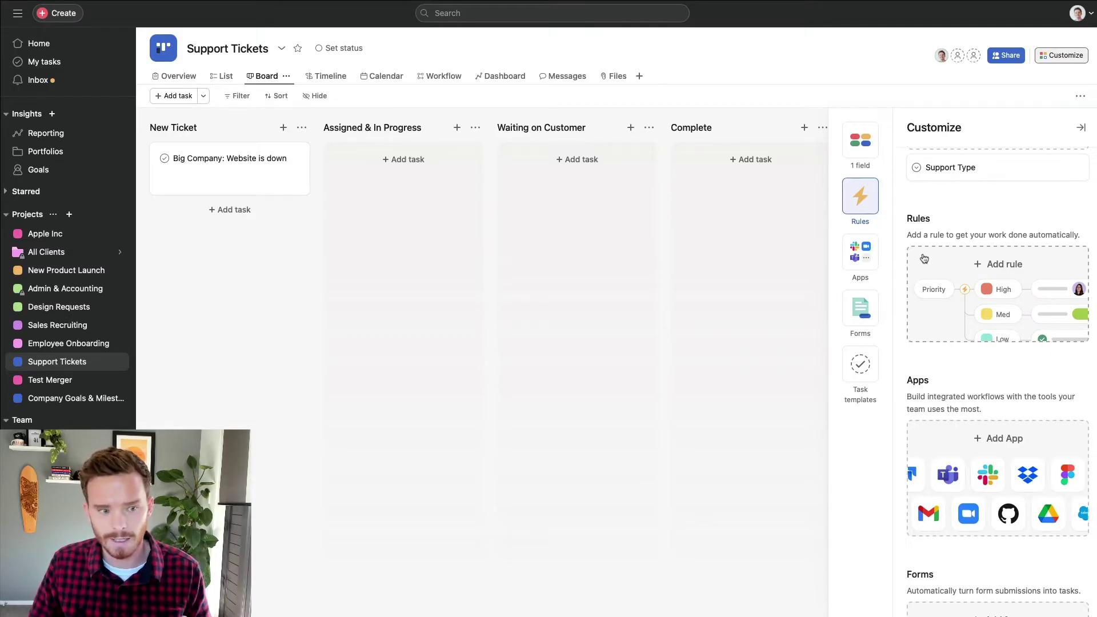
Step: Open the Design Requests project and review its existing rules in the customization options
mouse_move(84, 253)
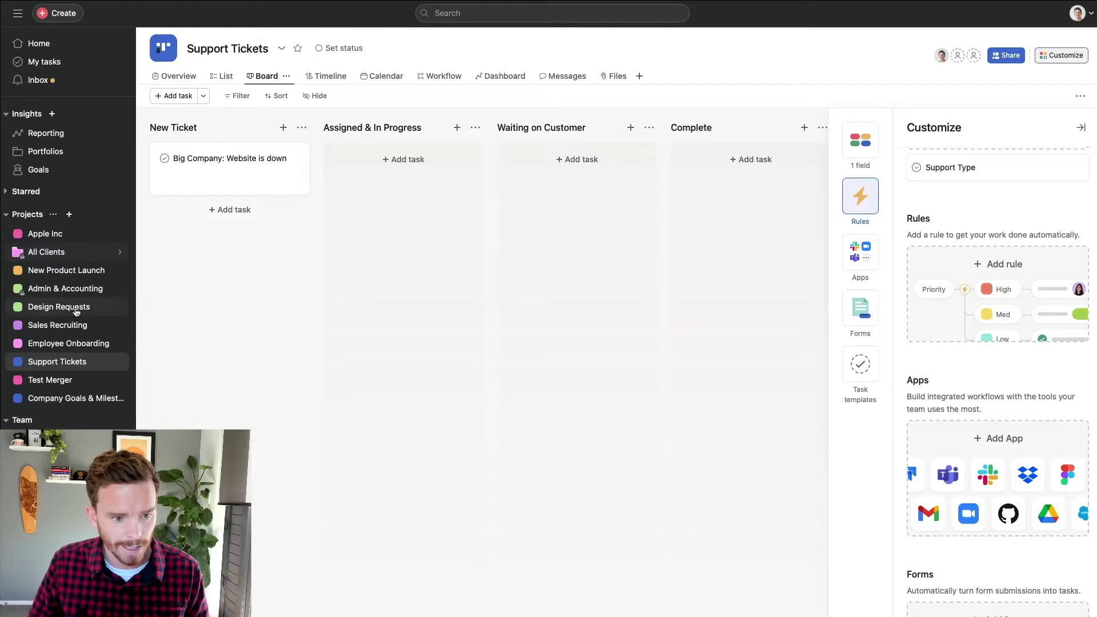
left_click(79, 307)
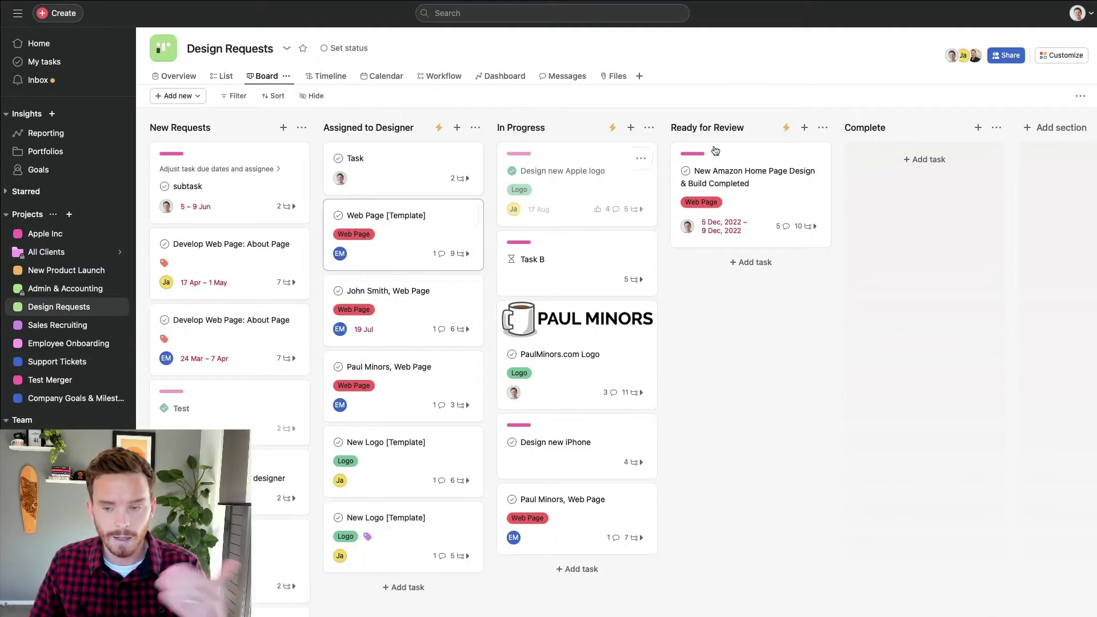
left_click(1042, 57)
scroll(999, 301, "down", 2)
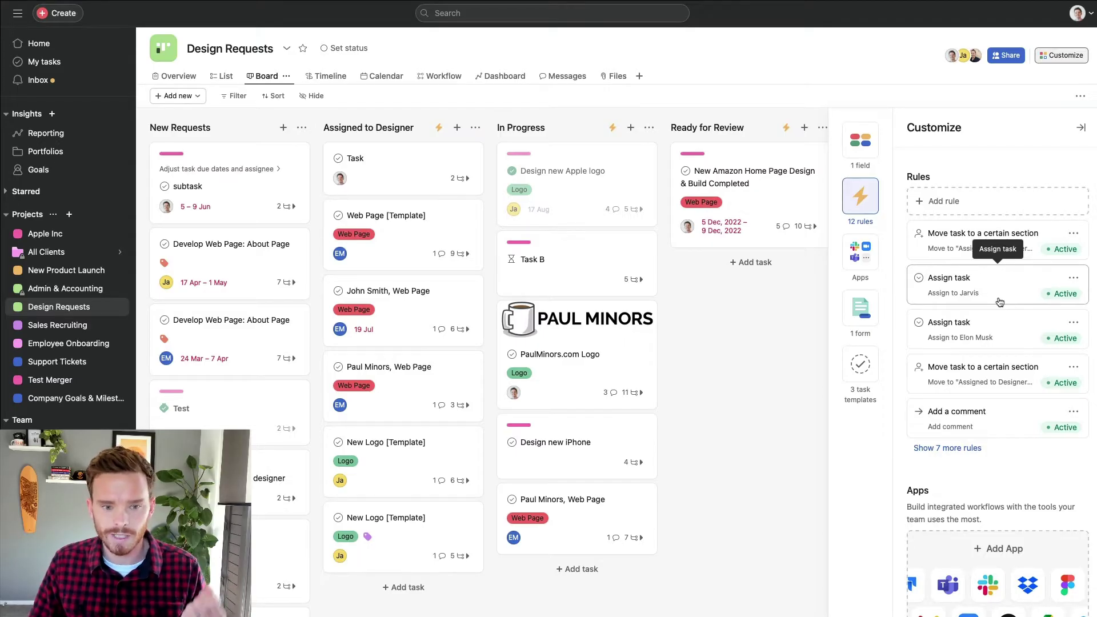
scroll(977, 324, "down", 1)
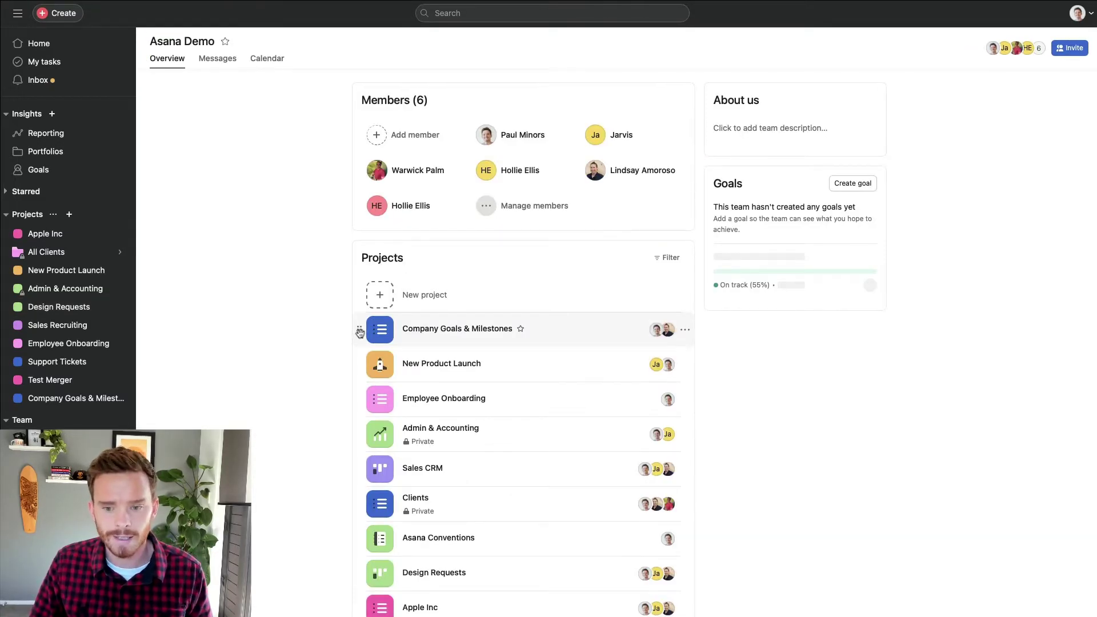
Step: Open the New Client [Template] project template from the team's templates for editing and review its rules in the customization options
scroll(454, 346, "down", 6)
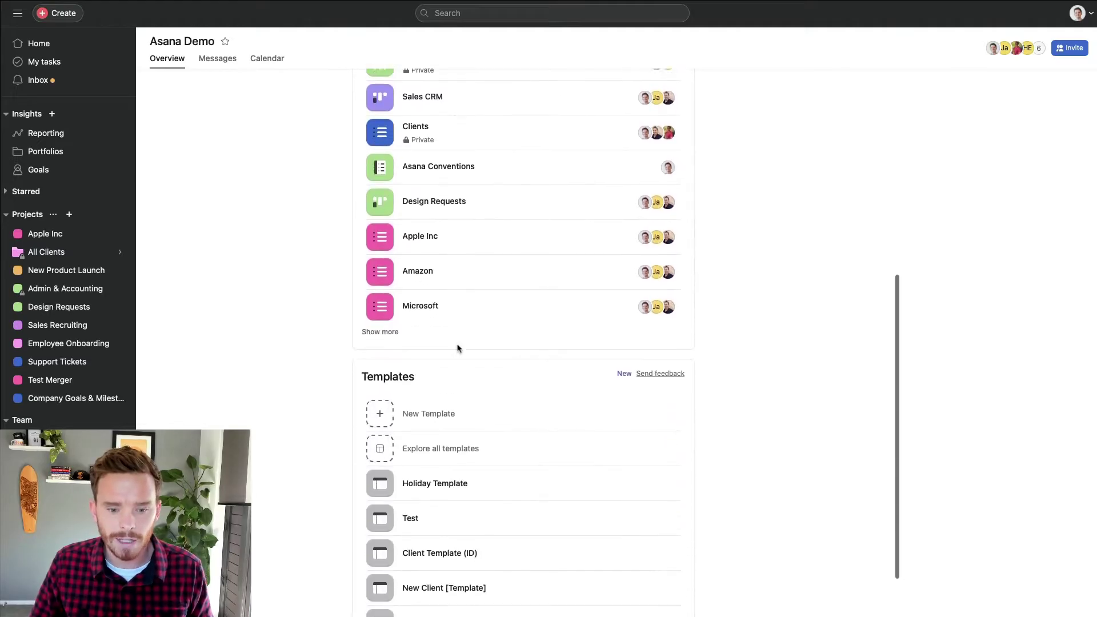
scroll(459, 350, "down", 2)
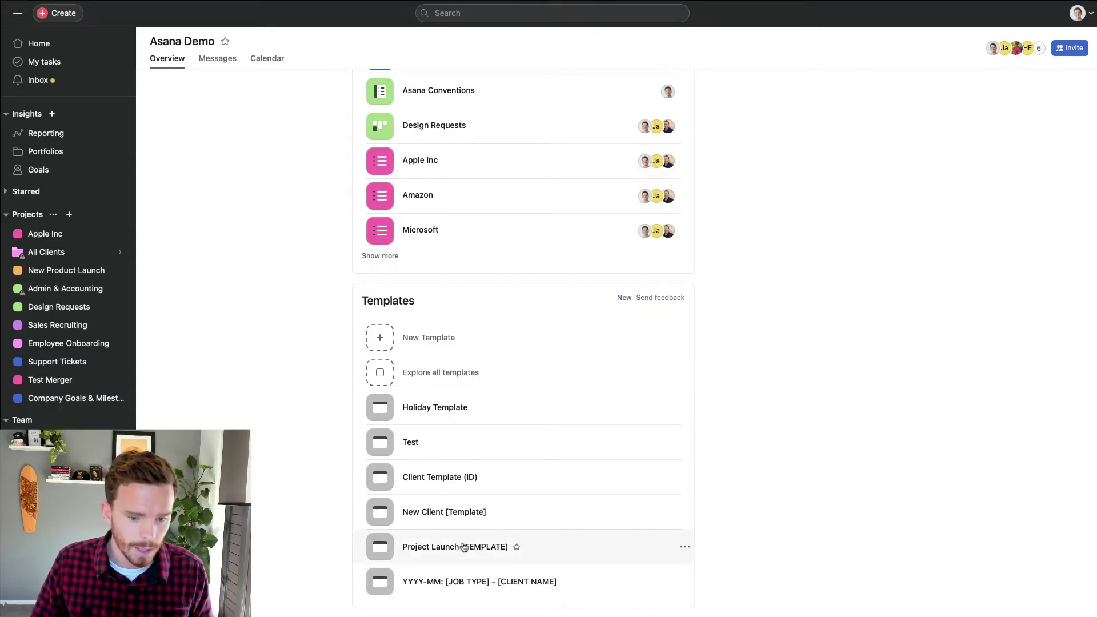
left_click(448, 512)
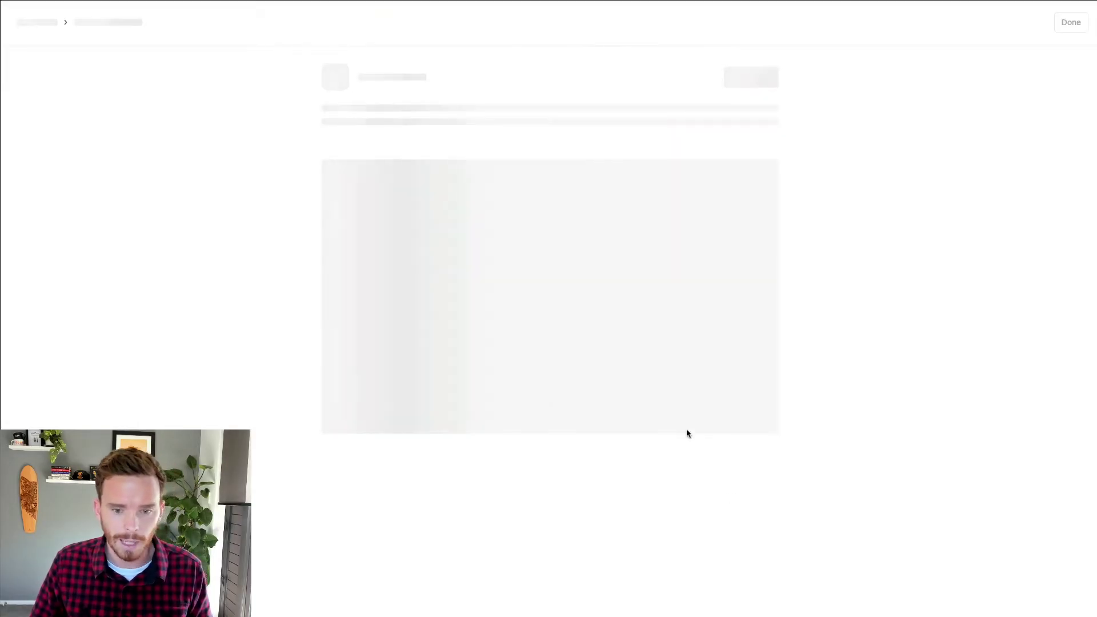
left_click(677, 84)
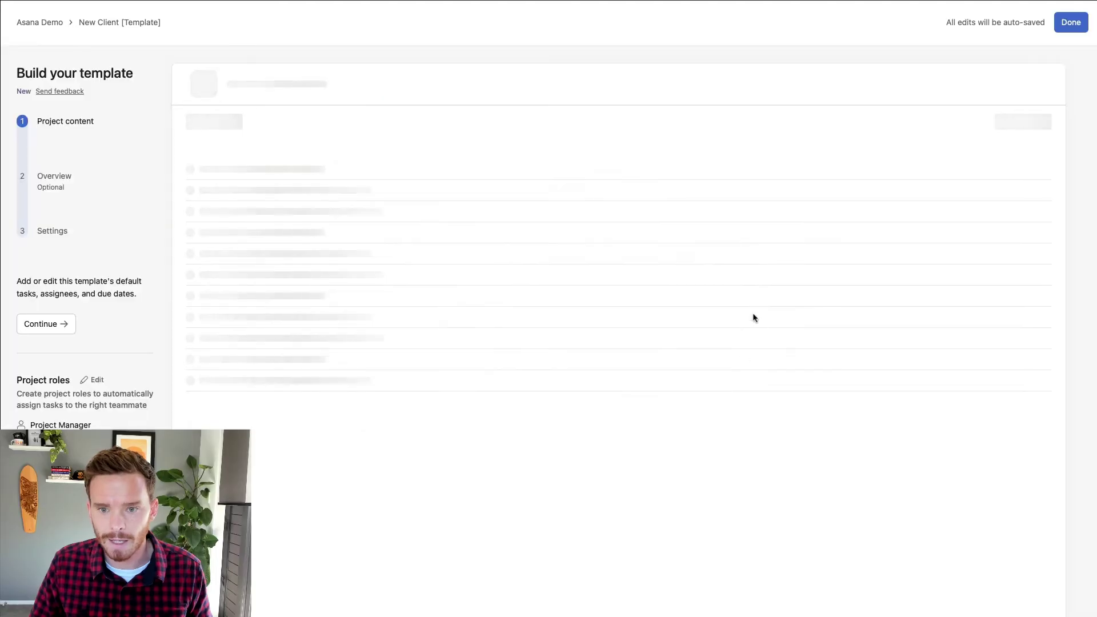
left_click(1019, 132)
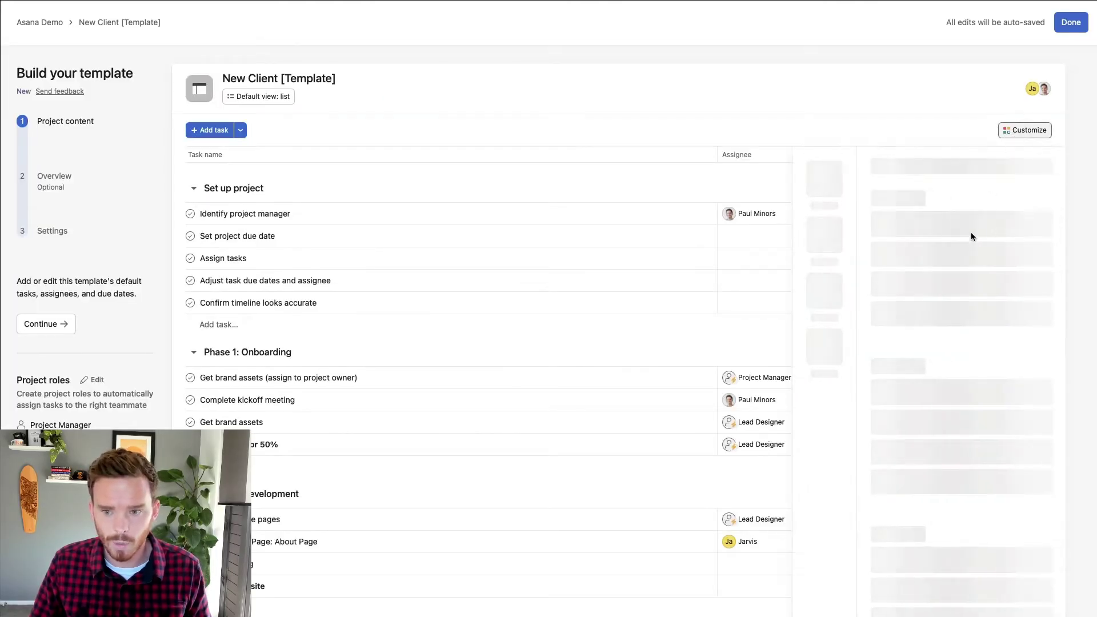
scroll(968, 355, "down", 3)
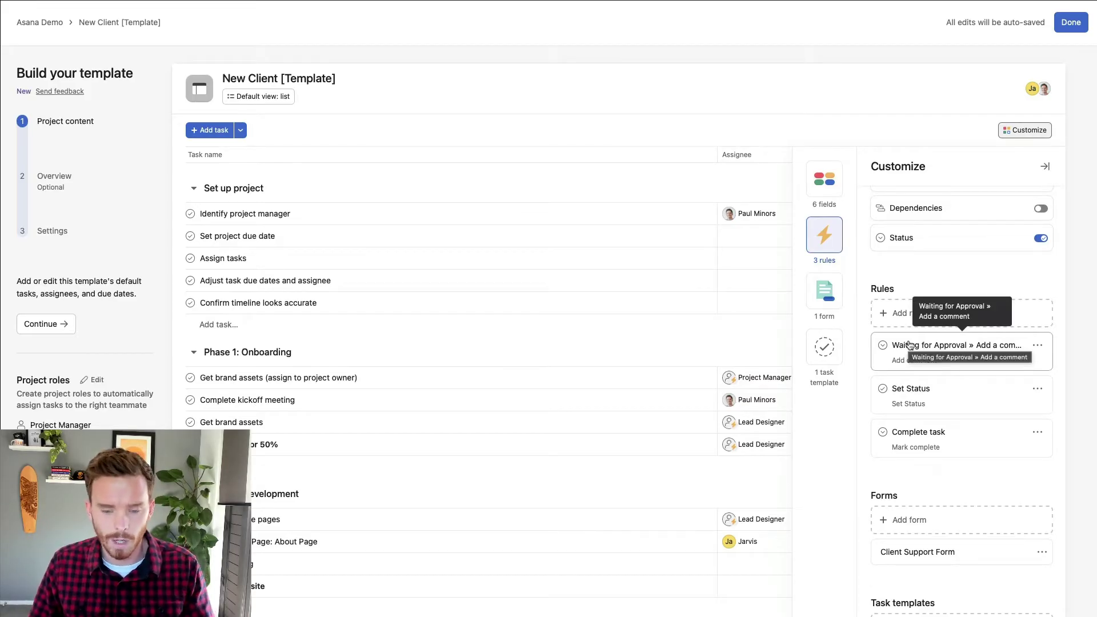
left_click(1039, 129)
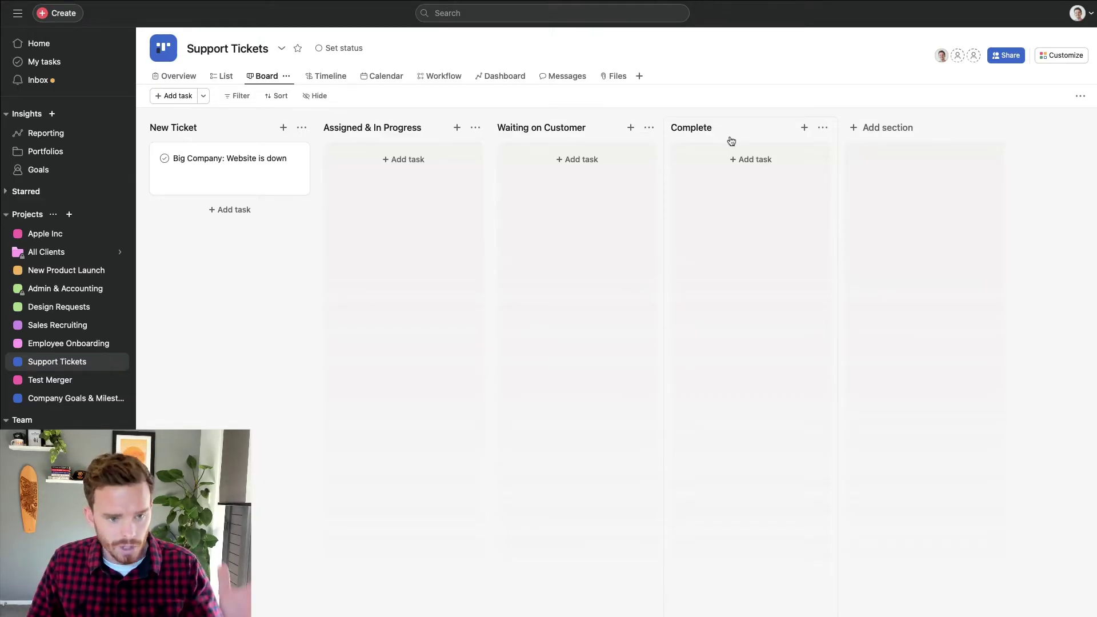
Step: View the Support Type options on the "Big Company: Website is down" ticket, leave the field unset and close the task
left_click(256, 180)
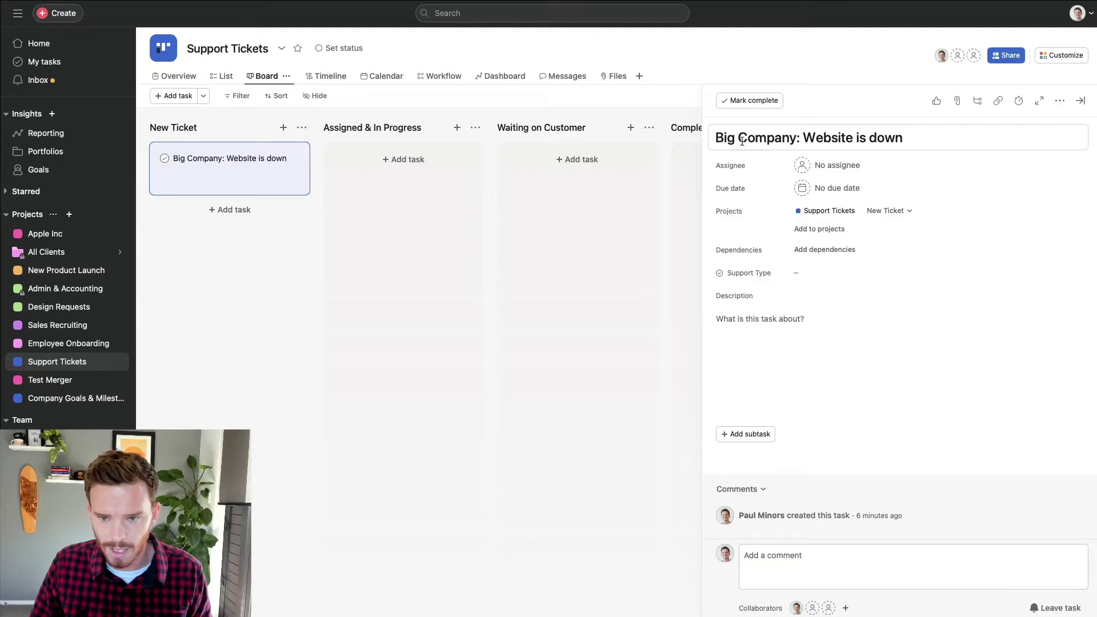
left_click_drag(717, 137, 919, 139)
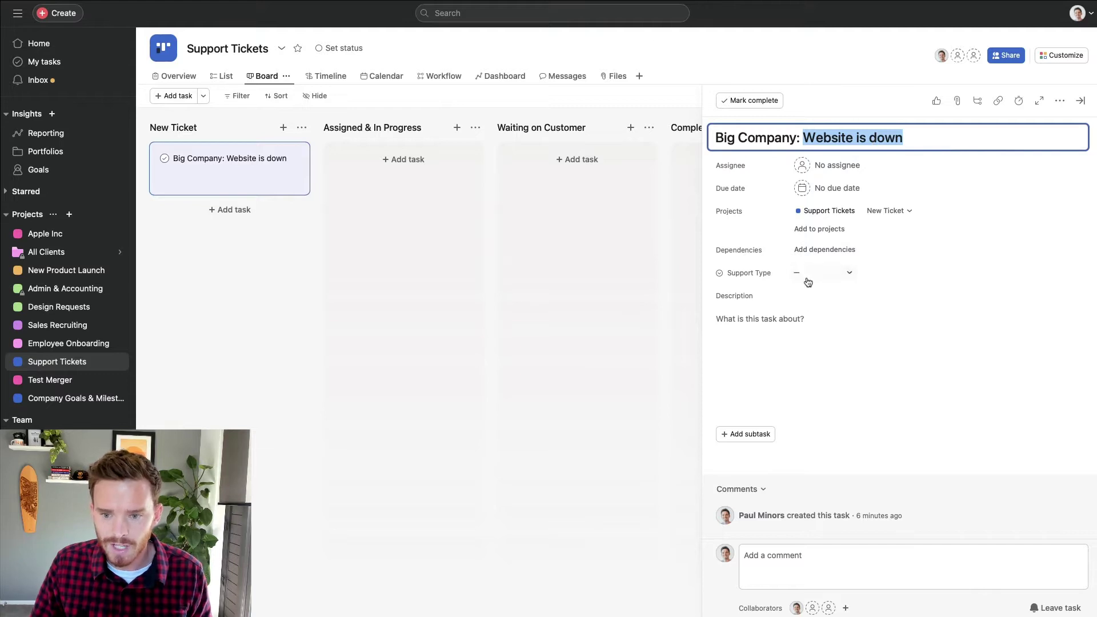
left_click(847, 273)
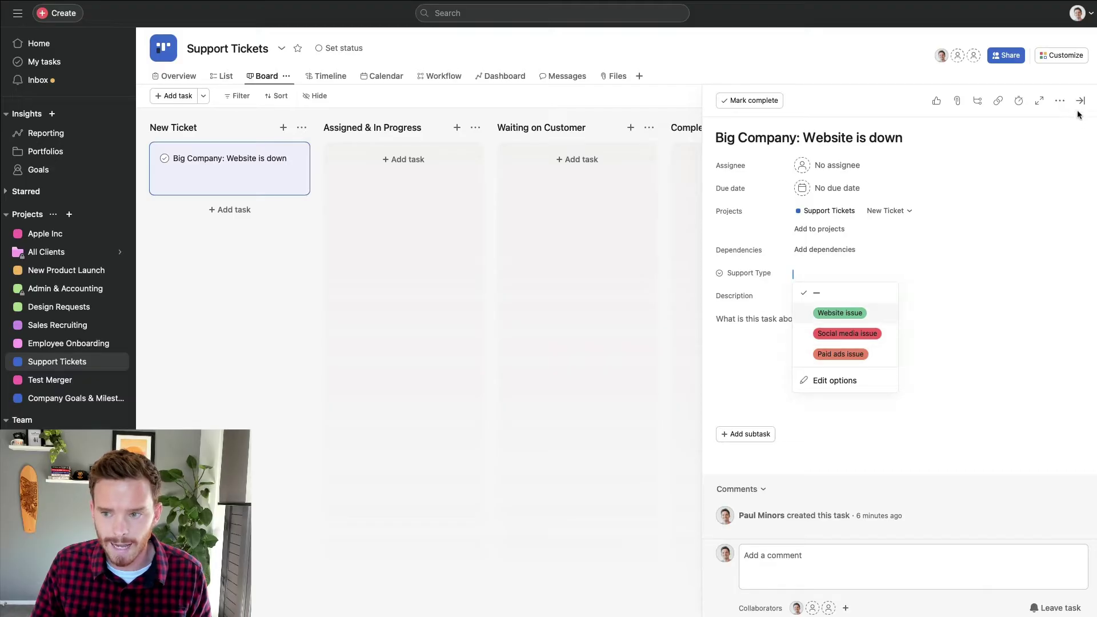
key("Escape")
key("Escape")
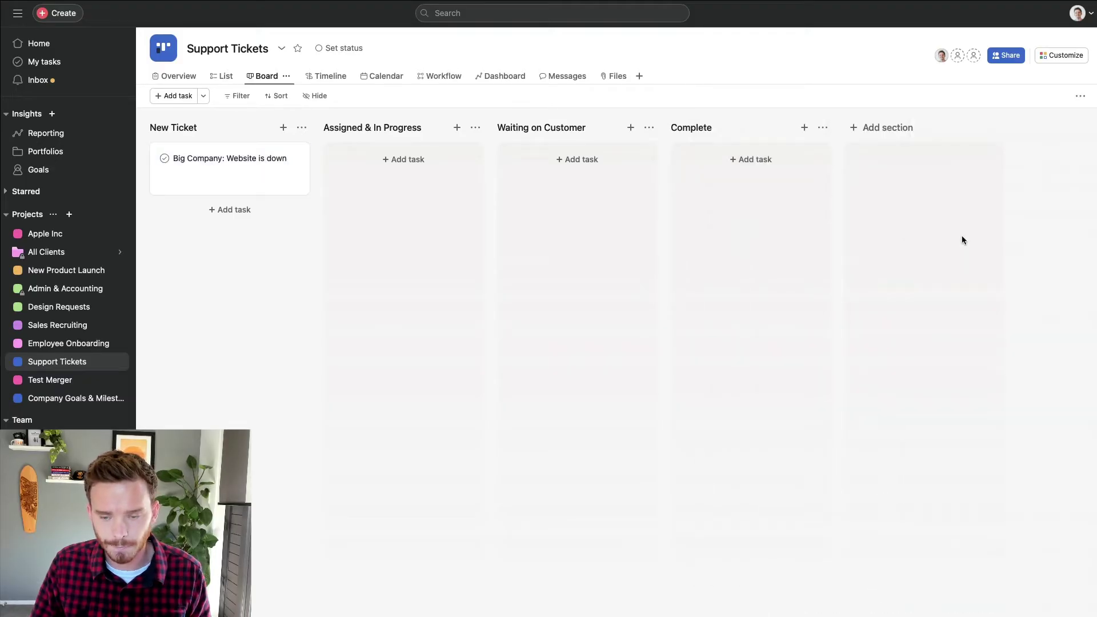
Step: Start adding a rule to the Support Tickets project and browse the preset rules, including those for external apps
left_click(1061, 62)
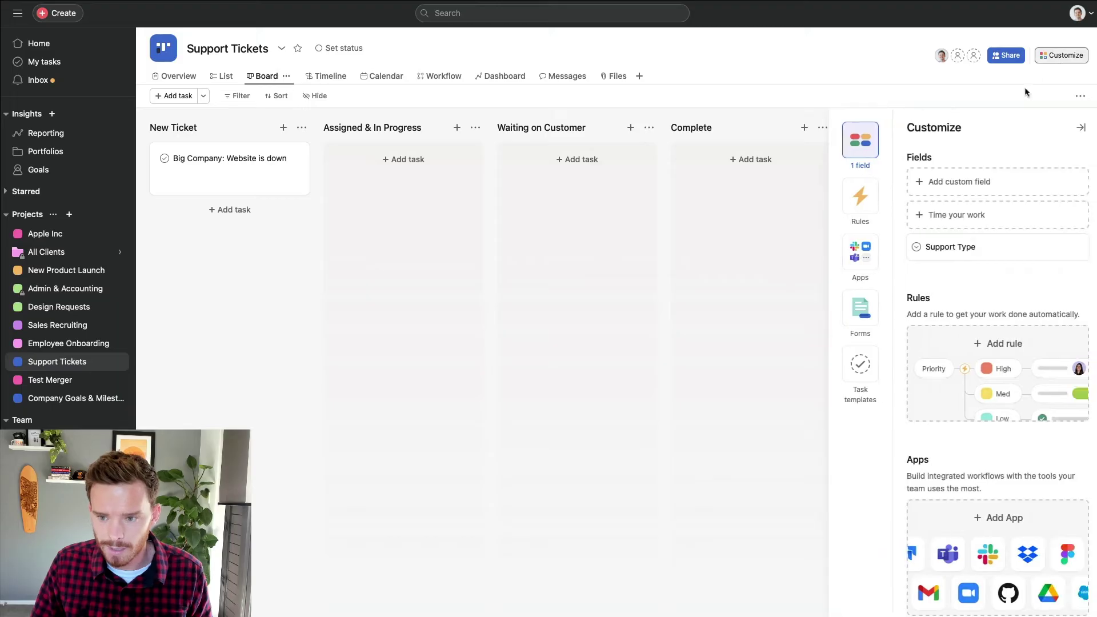
scroll(948, 250, "down", 3)
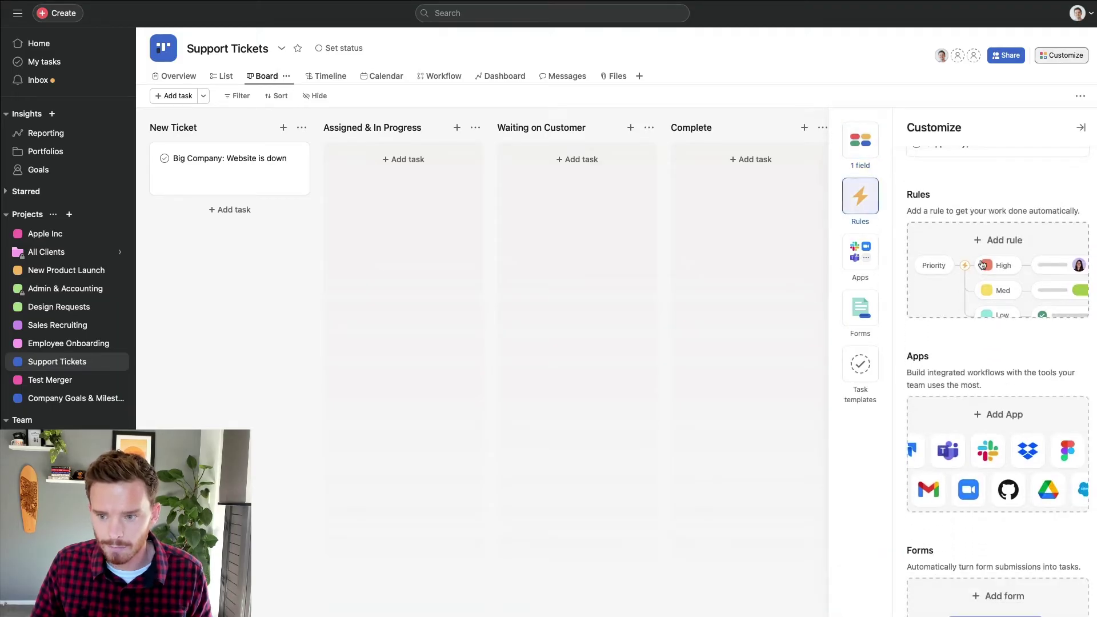
left_click(983, 267)
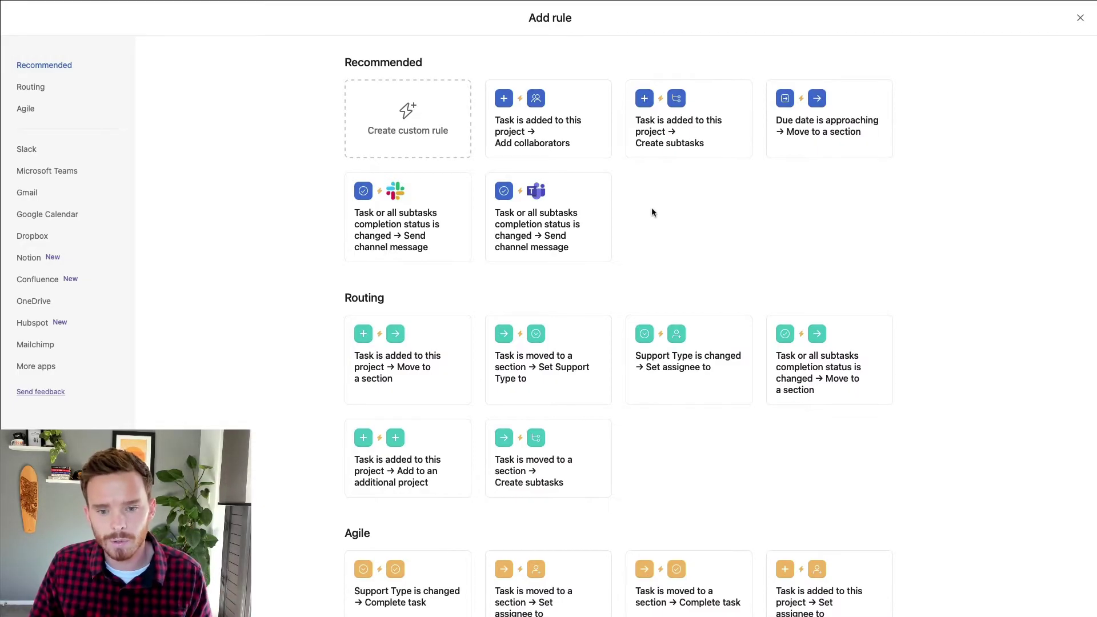
scroll(568, 293, "down", 7)
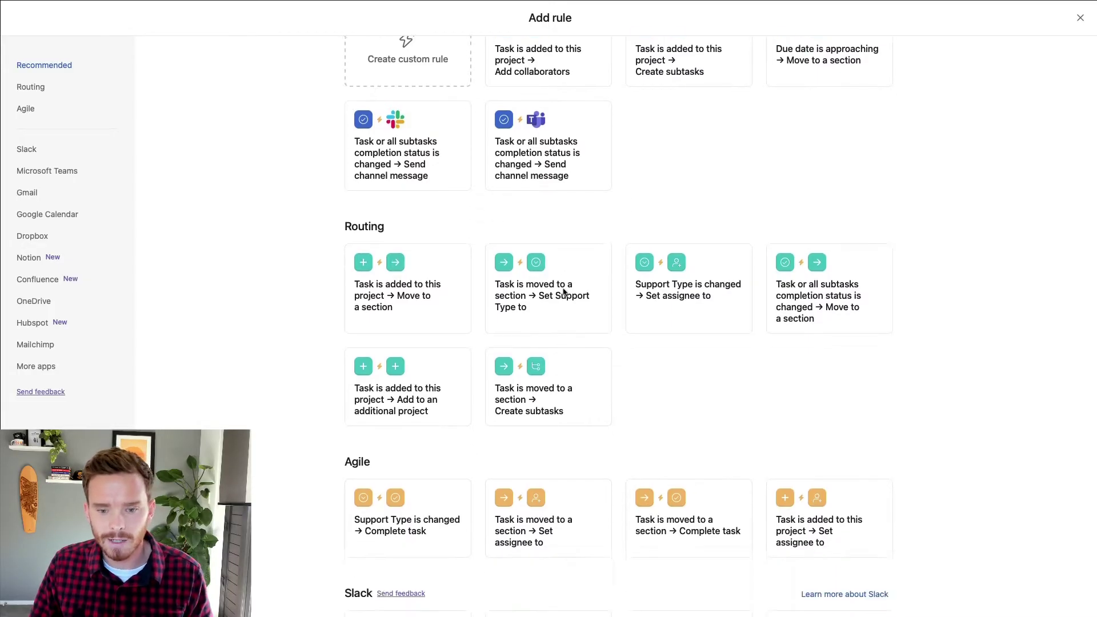
scroll(560, 290, "down", 8)
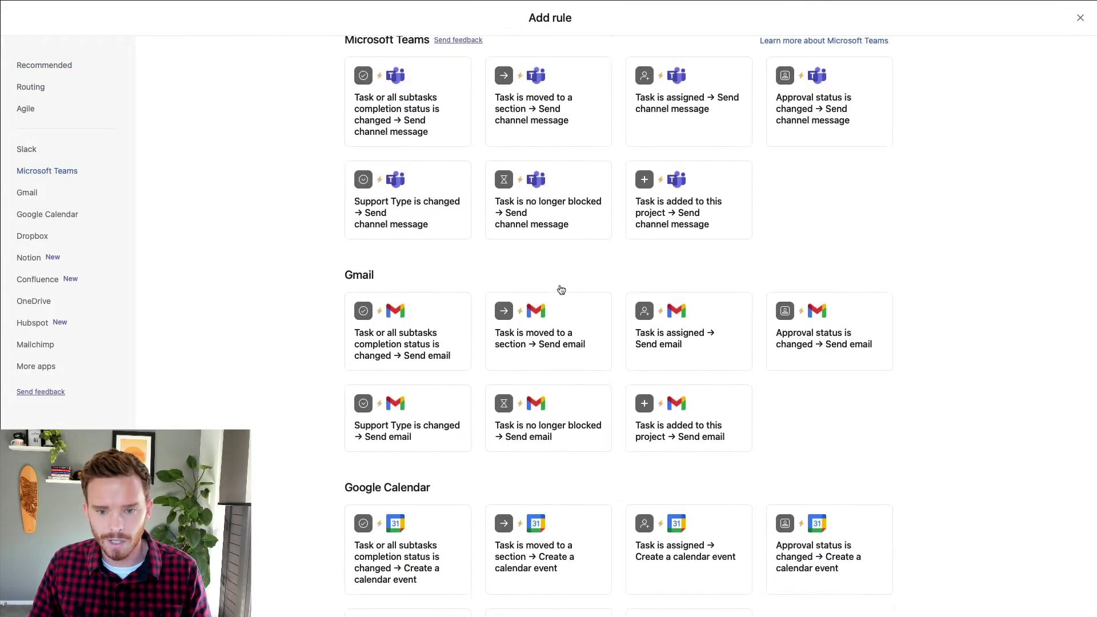
scroll(559, 289, "up", 15)
scroll(554, 289, "up", 1)
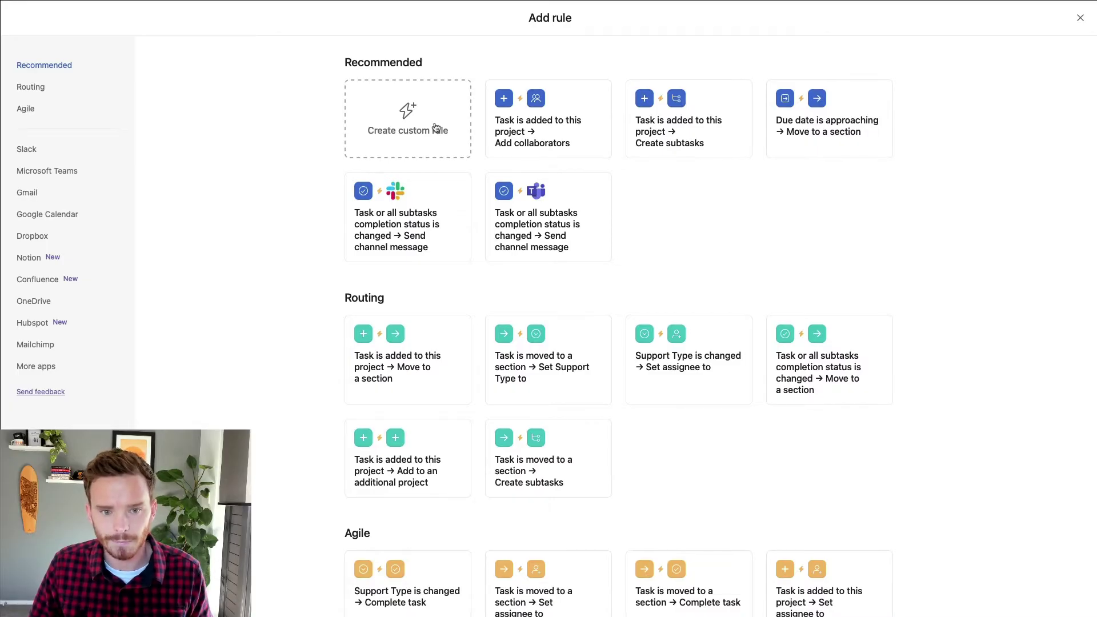
Step: Create a custom rule with the trigger "Support Type is changed"
left_click(423, 118)
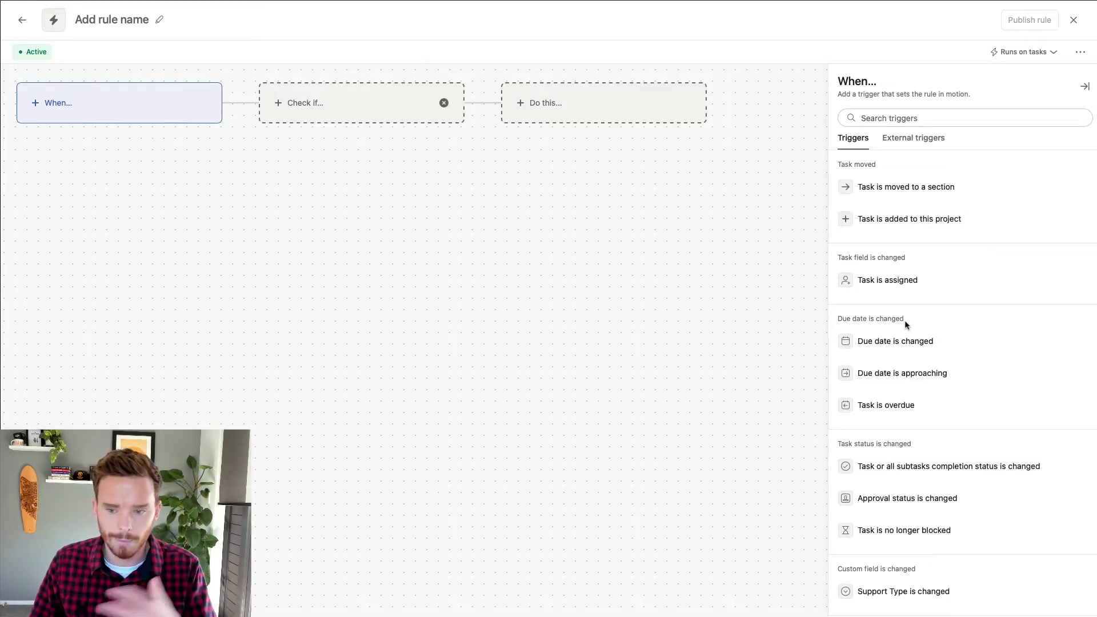
scroll(893, 318, "down", 3)
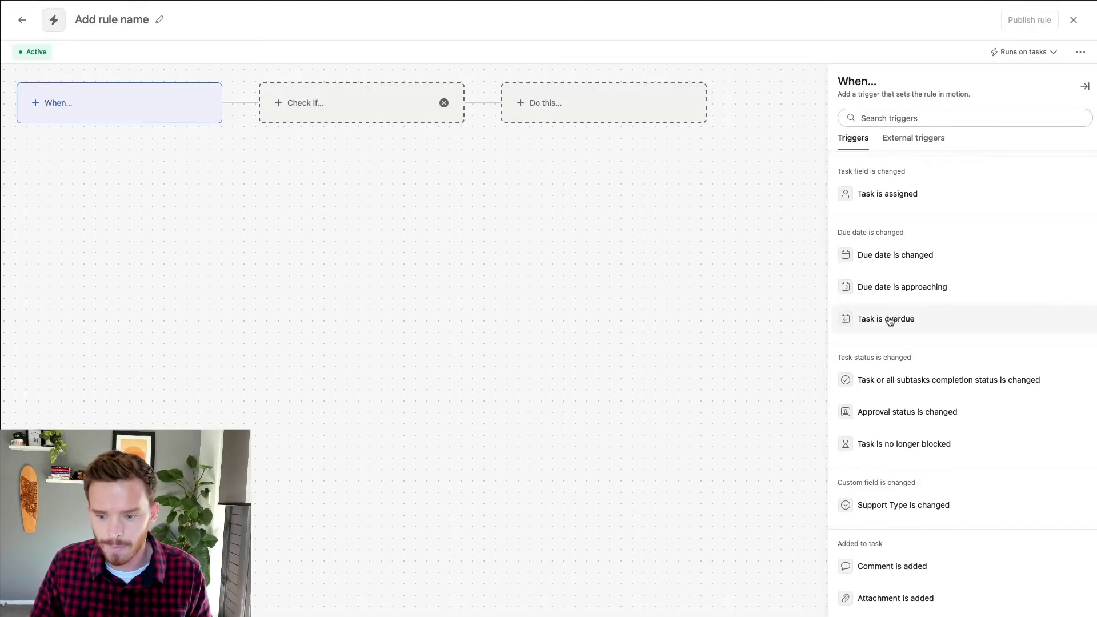
left_click(902, 509)
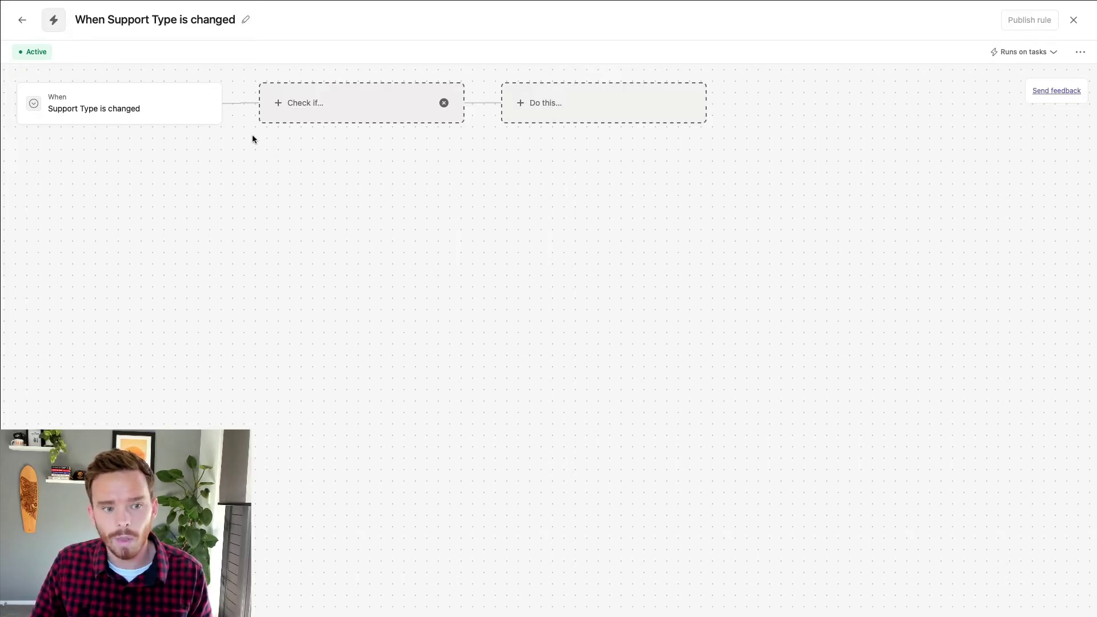
Step: Add a condition to the rule that checks whether Support Type is set to Website issue
left_click(307, 113)
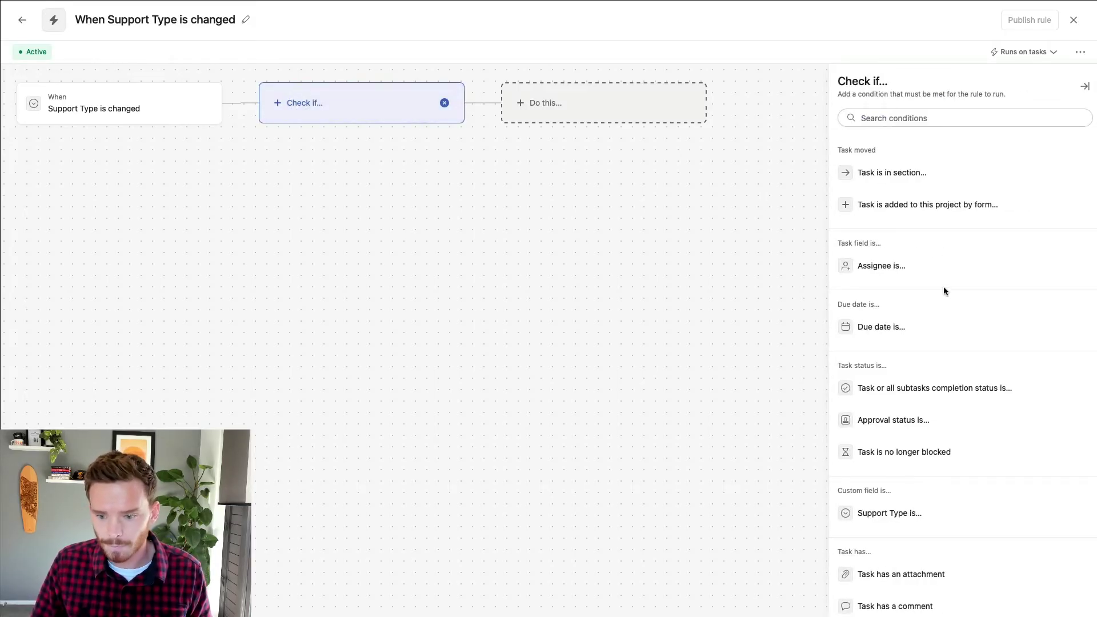
scroll(943, 292, "down", 1)
left_click(896, 513)
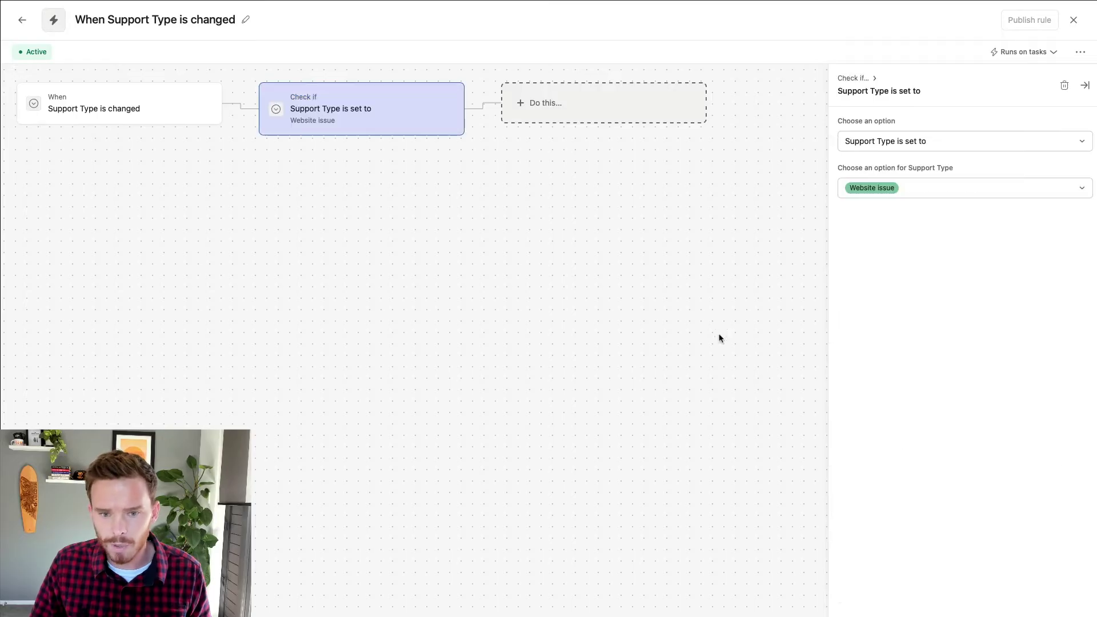
left_click(920, 189)
left_click(908, 218)
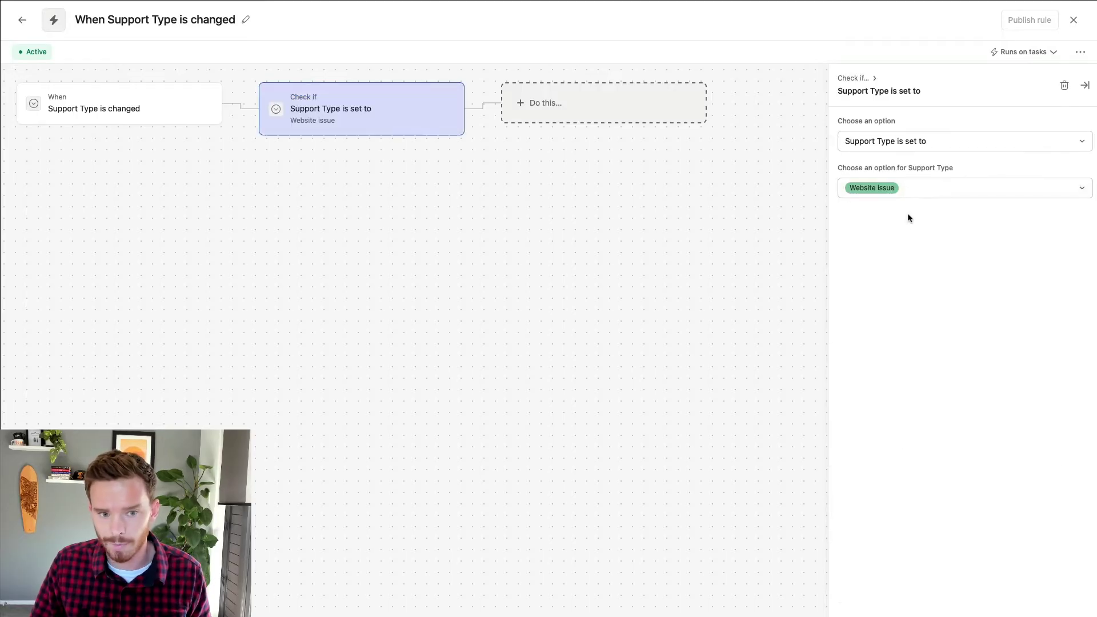
Step: Add an action to the rule that sets the assignee to the teammate responsible for website issues
left_click(547, 117)
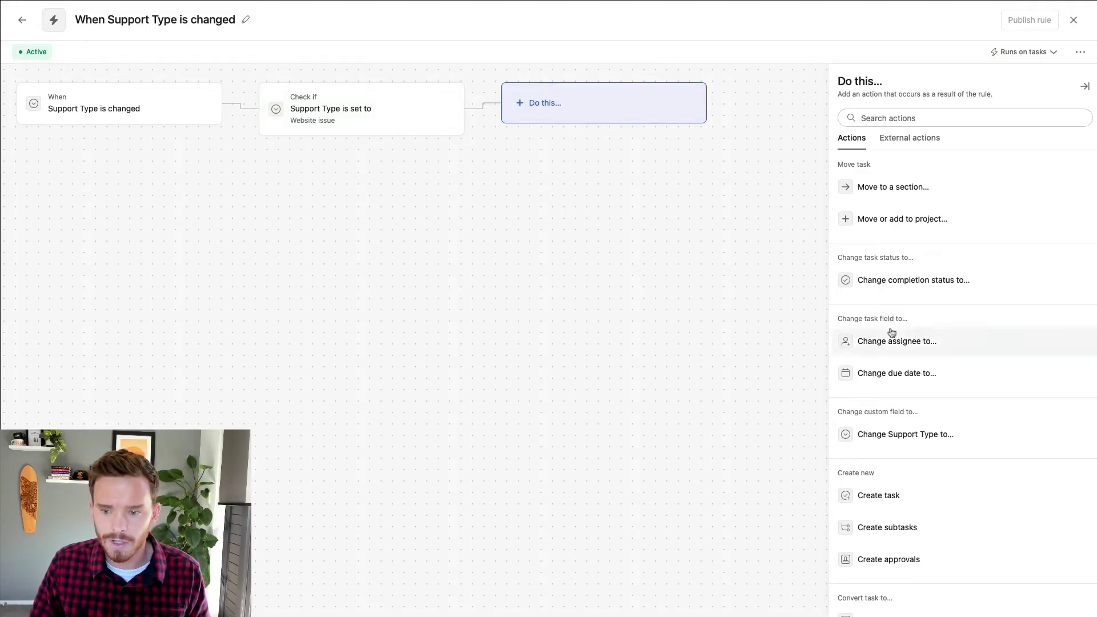
scroll(904, 408, "down", 3)
scroll(894, 414, "up", 3)
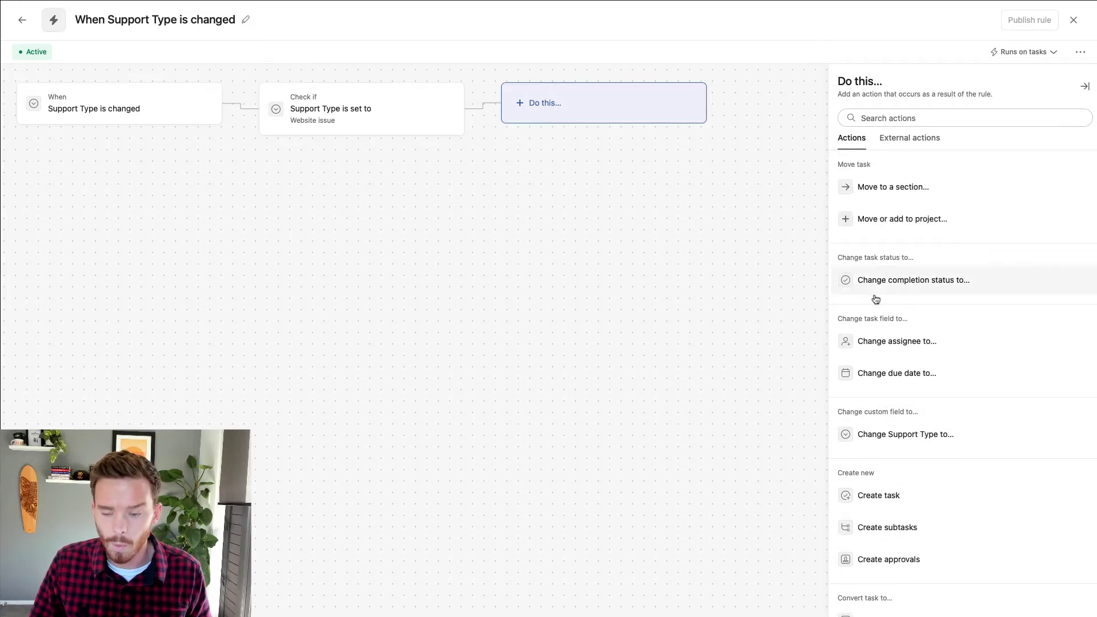
left_click(914, 346)
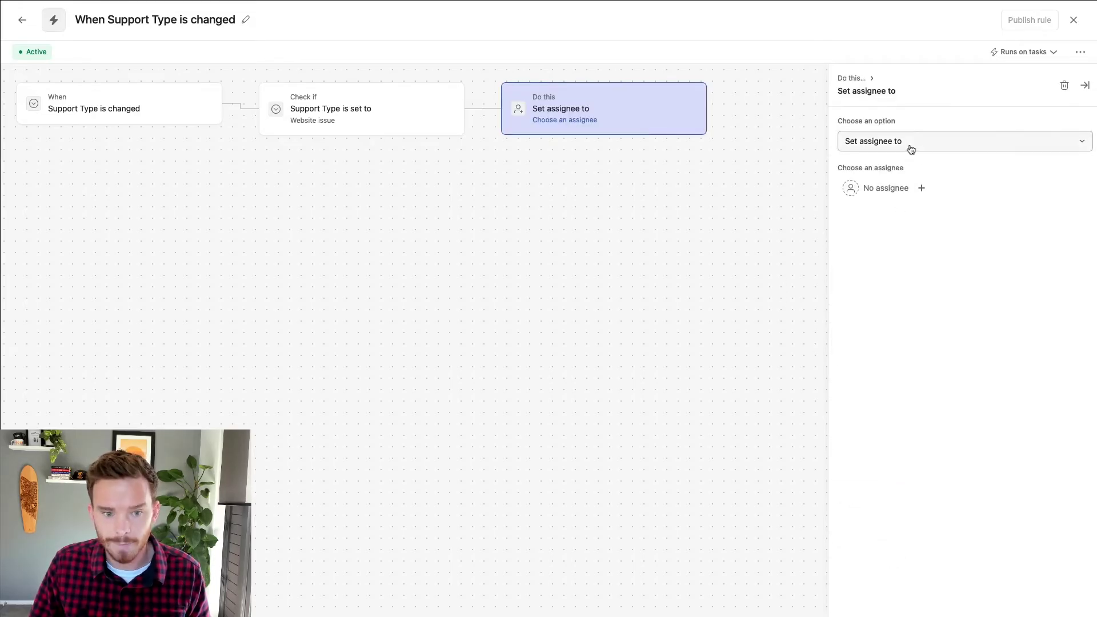
left_click(896, 194)
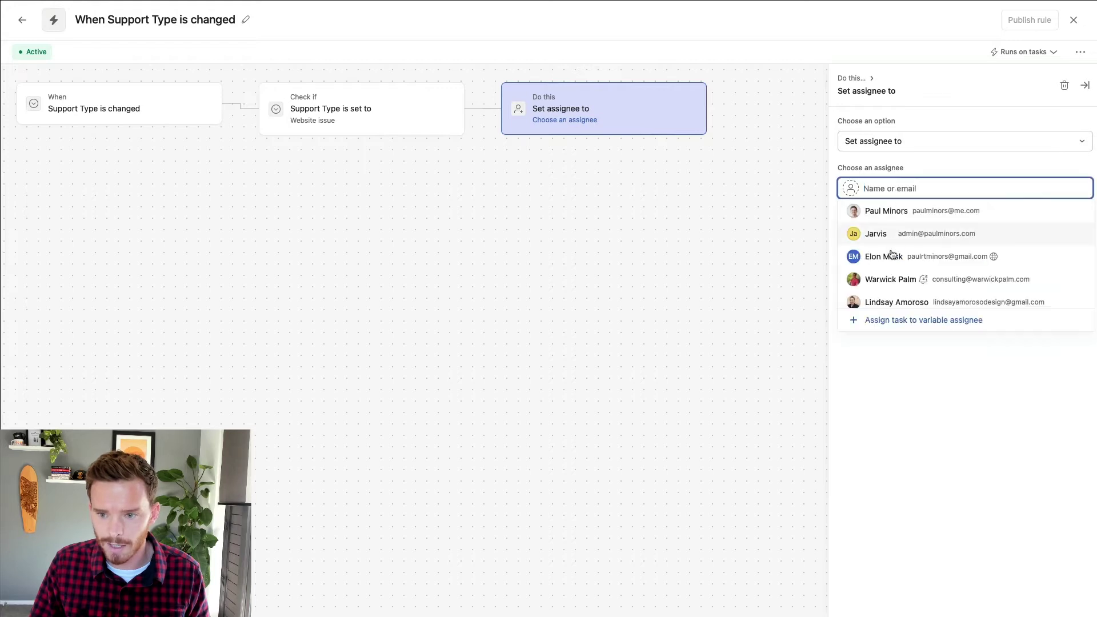
left_click(891, 280)
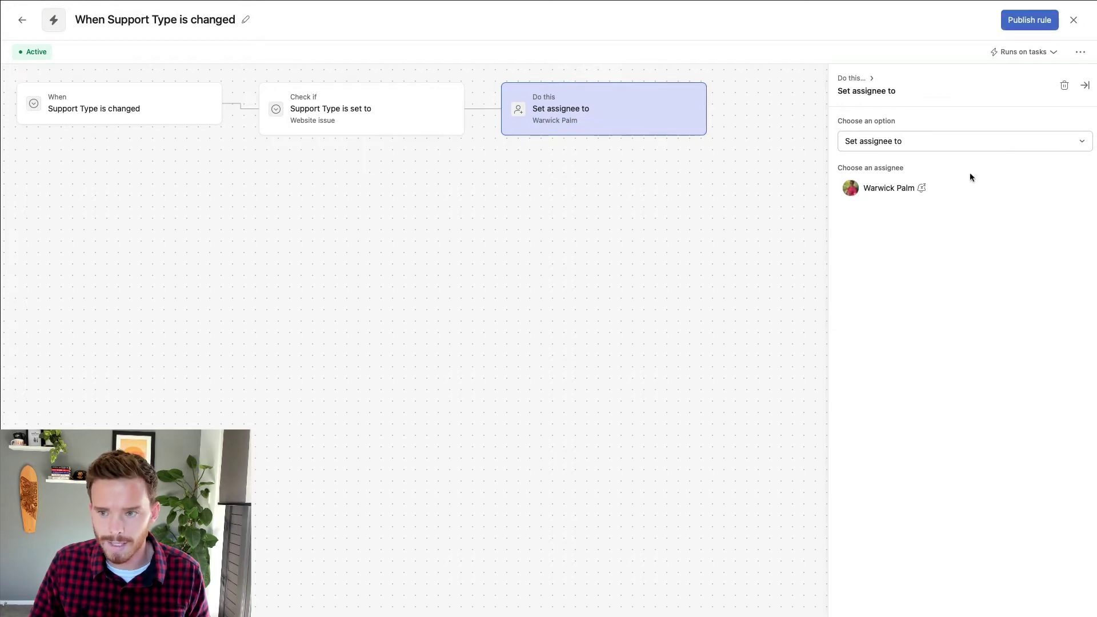
Step: Add another action to the website issue branch that creates a subtask named "Investigate website issue"
mouse_move(616, 132)
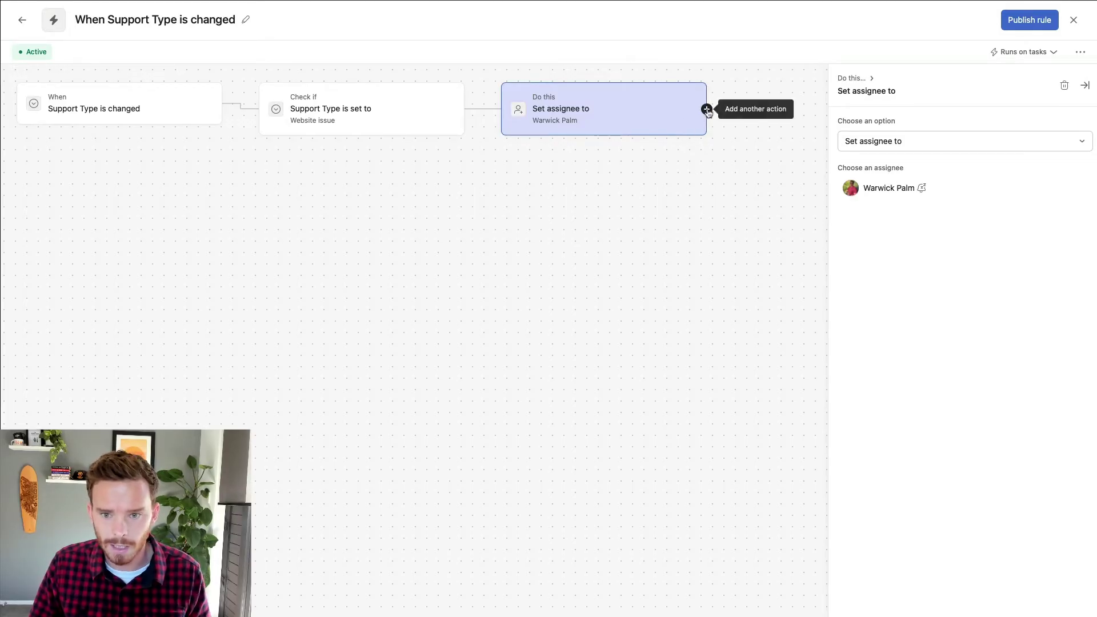
left_click(744, 150)
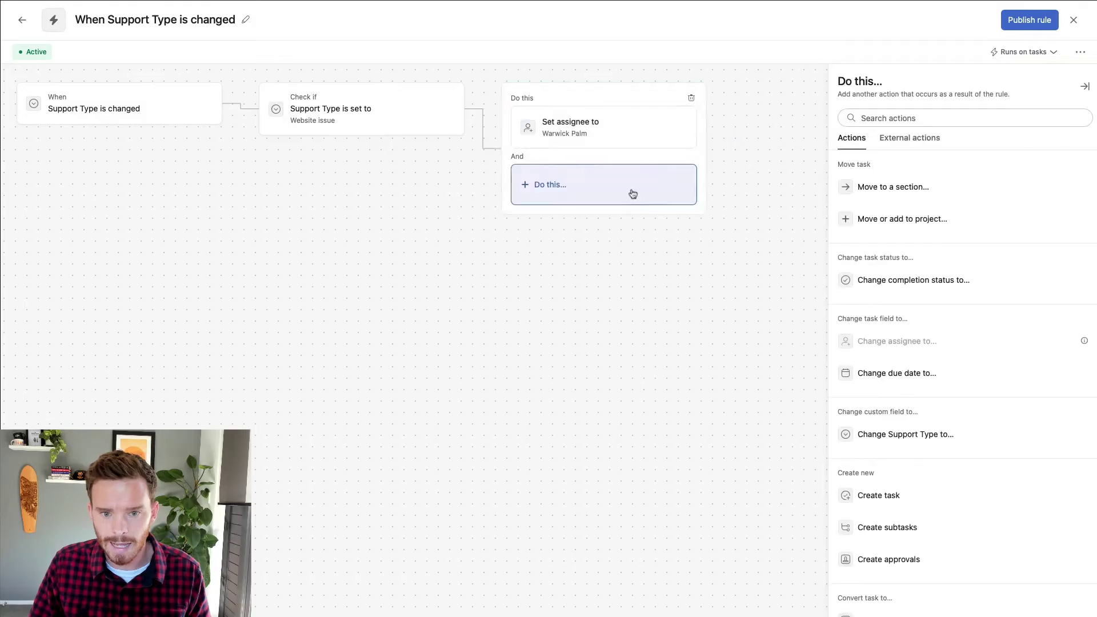
scroll(905, 353, "down", 3)
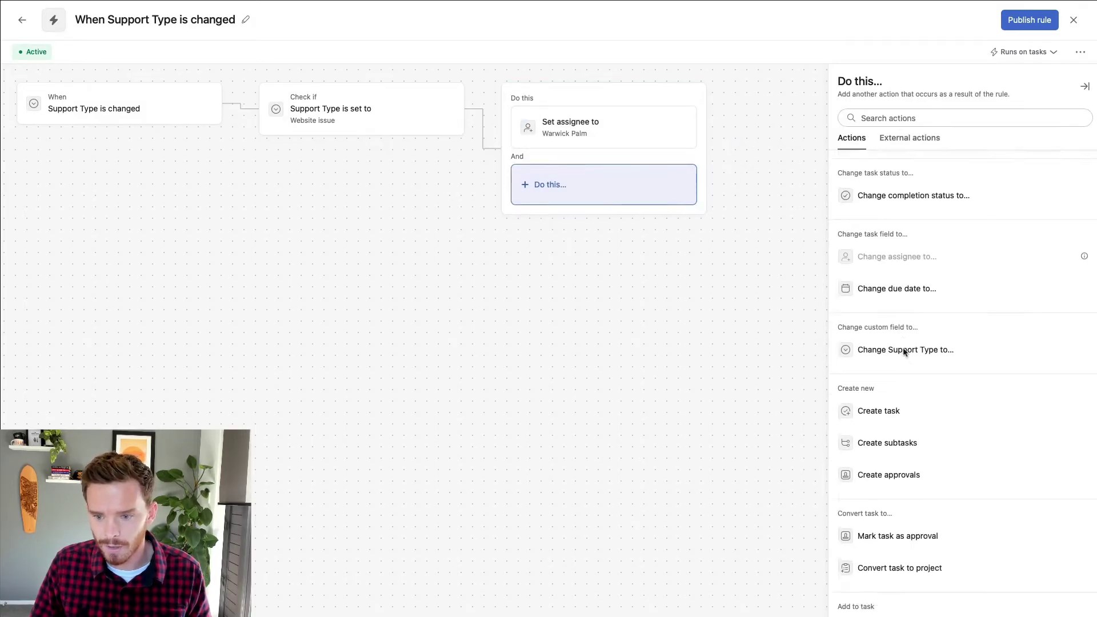
left_click(886, 390)
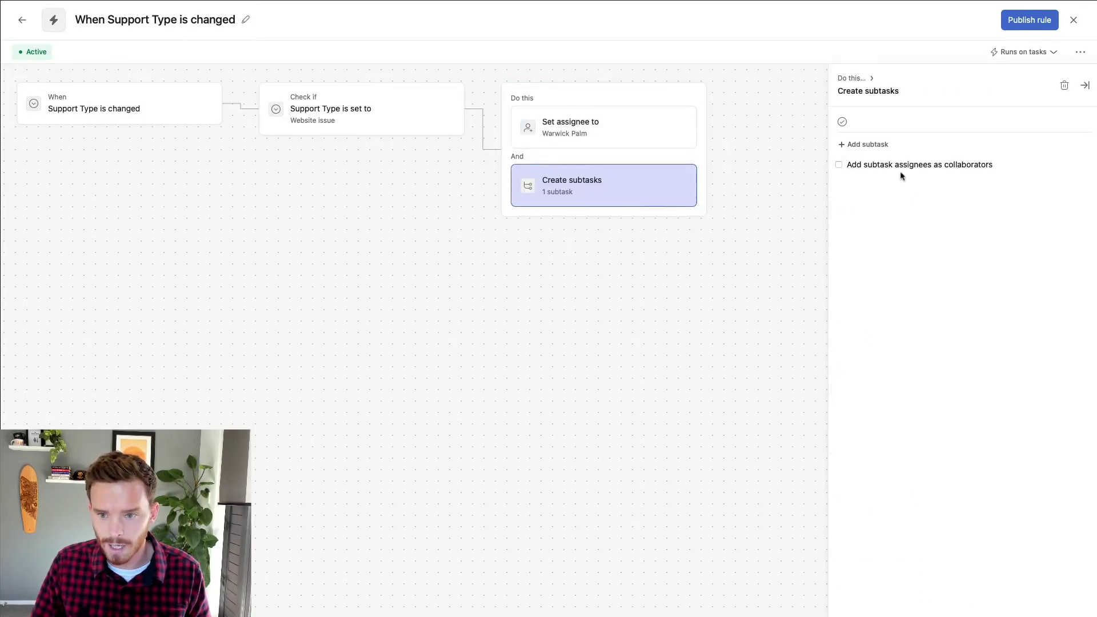
left_click(881, 125)
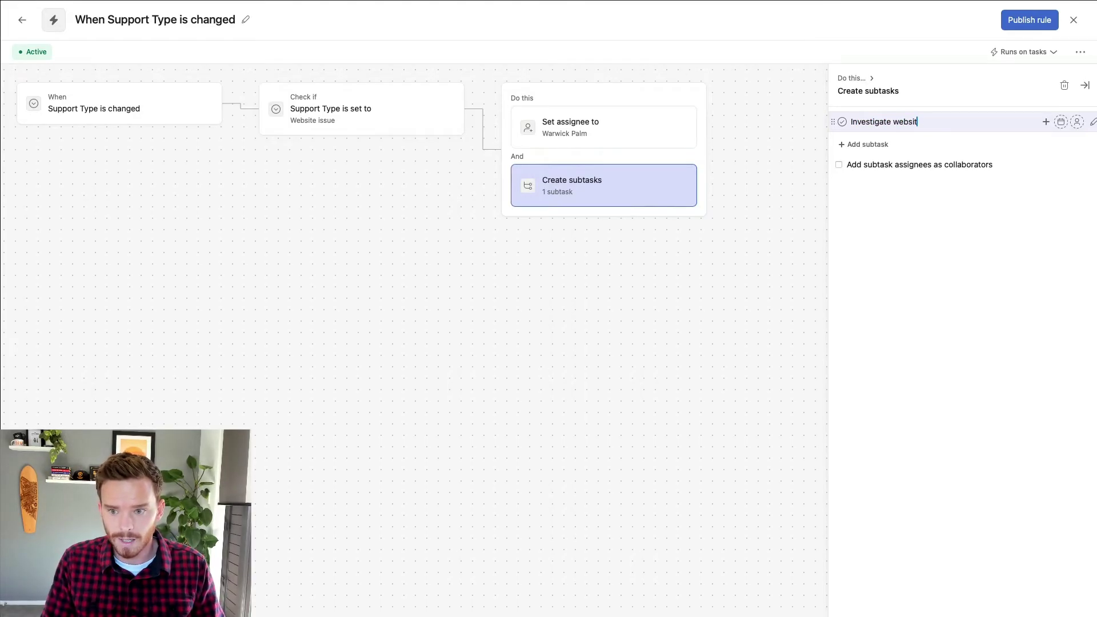
type("e issue")
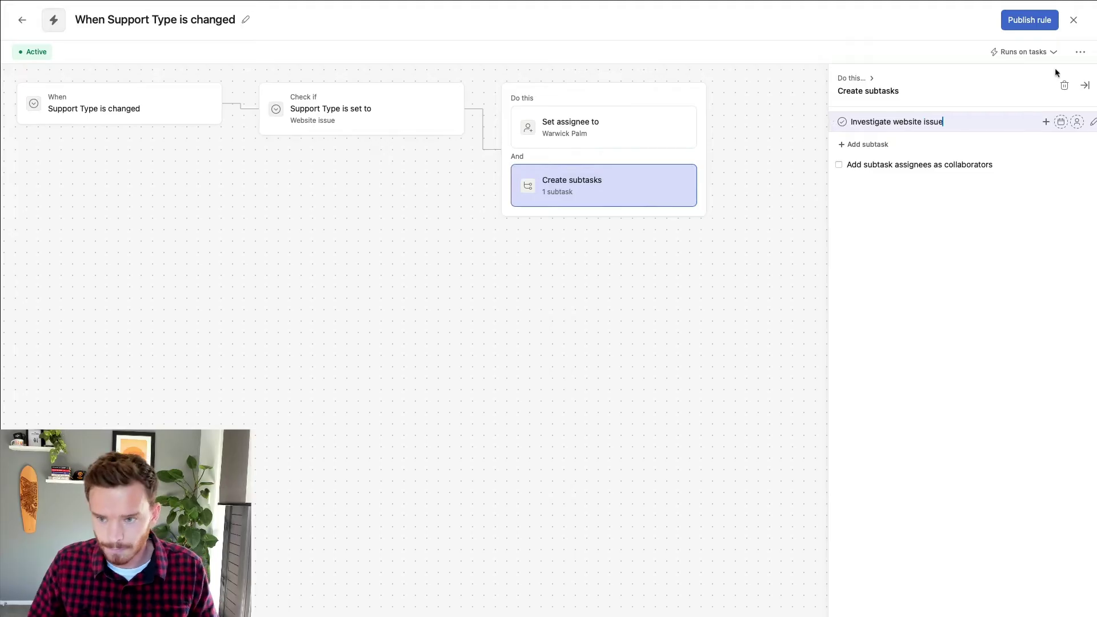
Step: Assign the "Investigate website issue" subtask to the teammate responsible for website issues and set it due in 0 days from the trigger time
left_click(1077, 122)
left_click(839, 254)
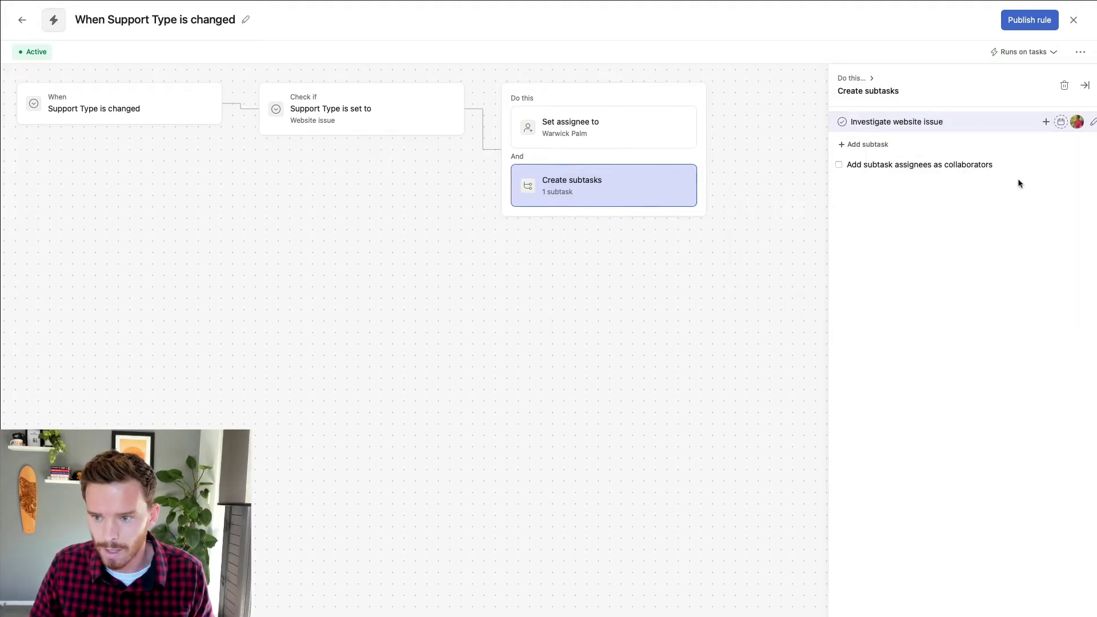
left_click(1061, 122)
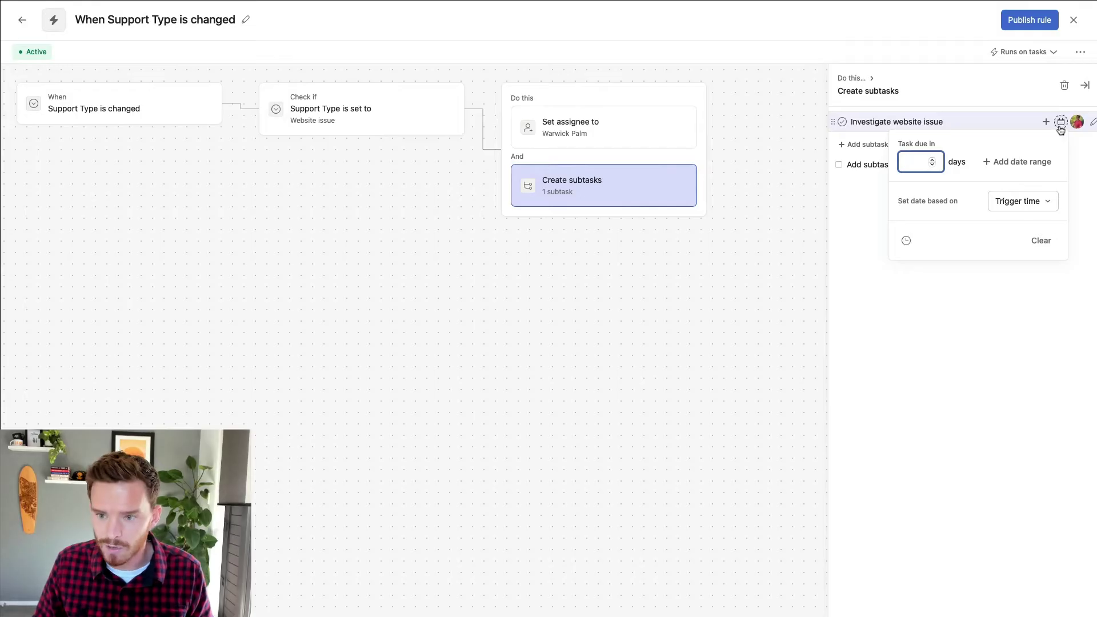
type("0")
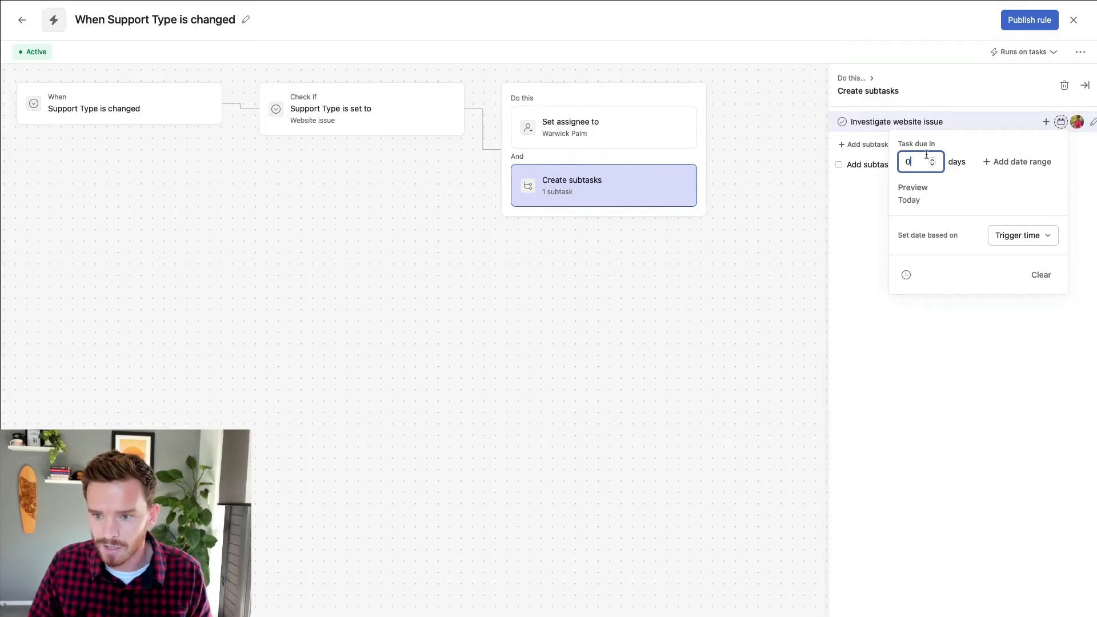
left_click(997, 338)
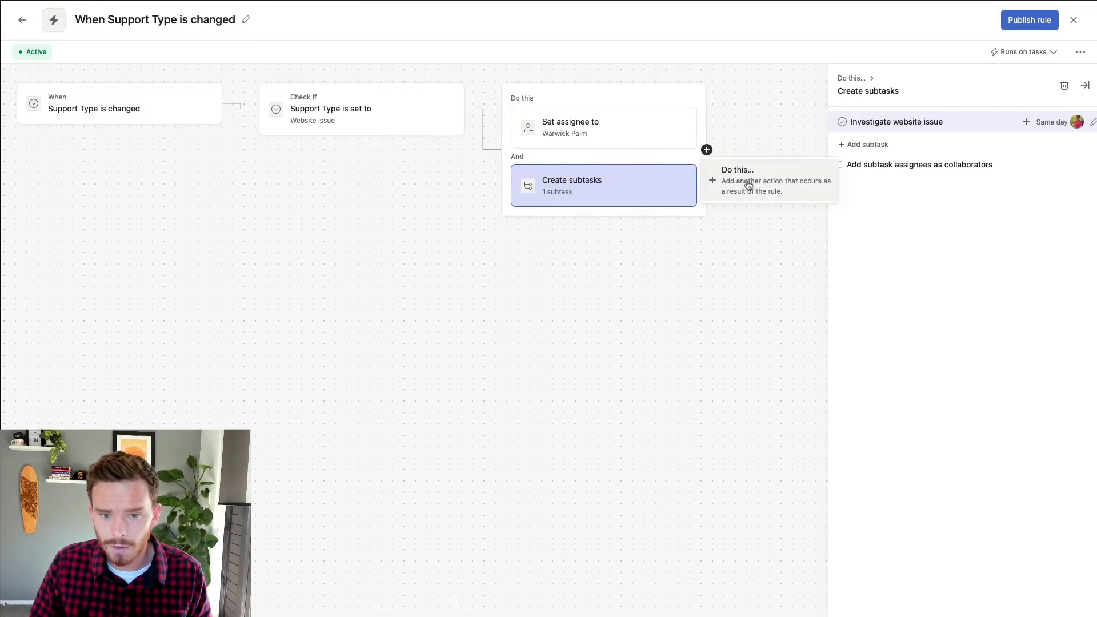
Step: Add a third action to the website issue branch that moves the task to the "Assigned & In Progress" section
left_click(748, 186)
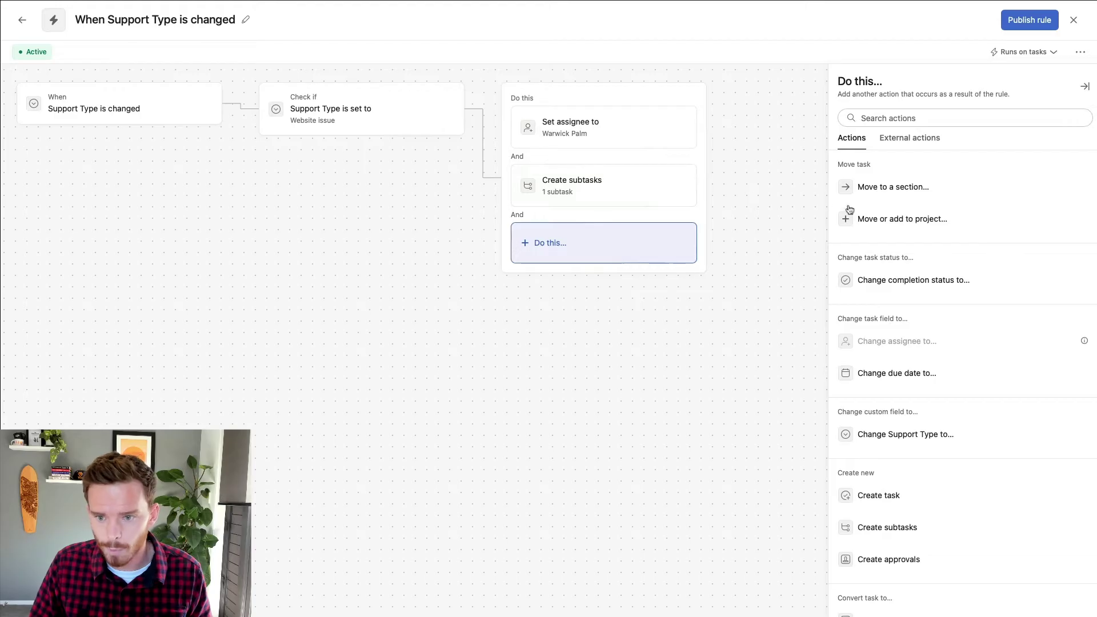
left_click(898, 194)
left_click(903, 148)
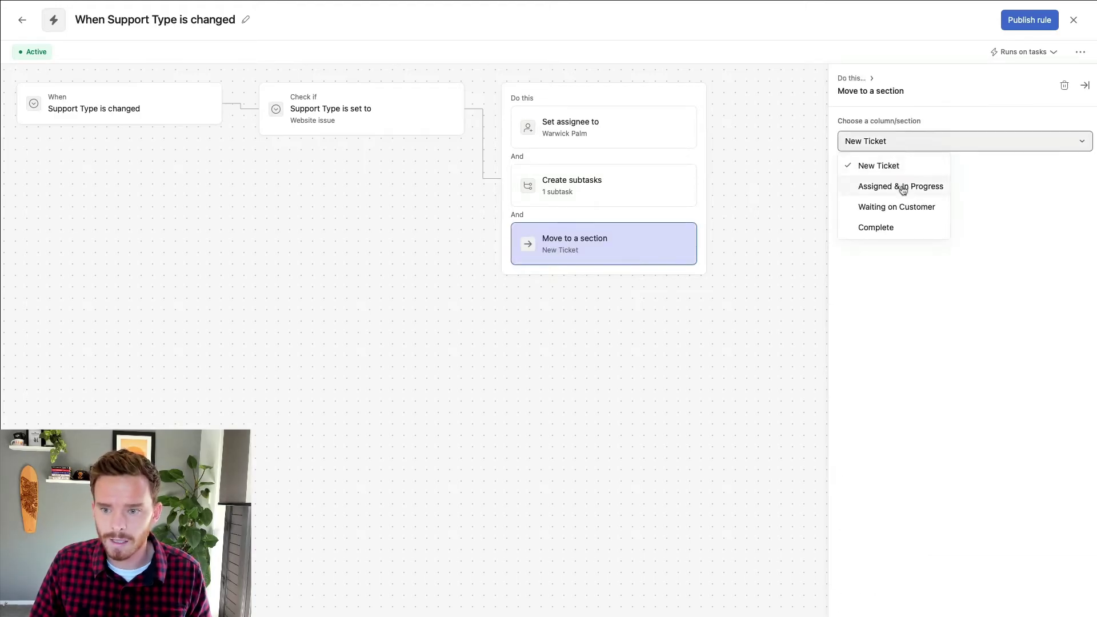
left_click(903, 187)
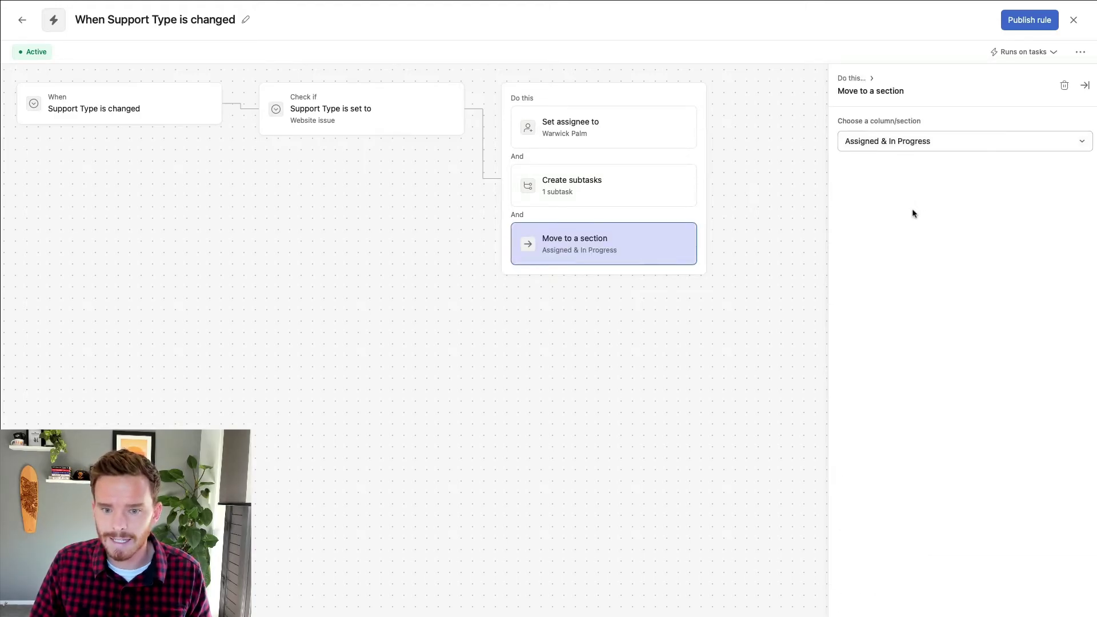
left_click(786, 259)
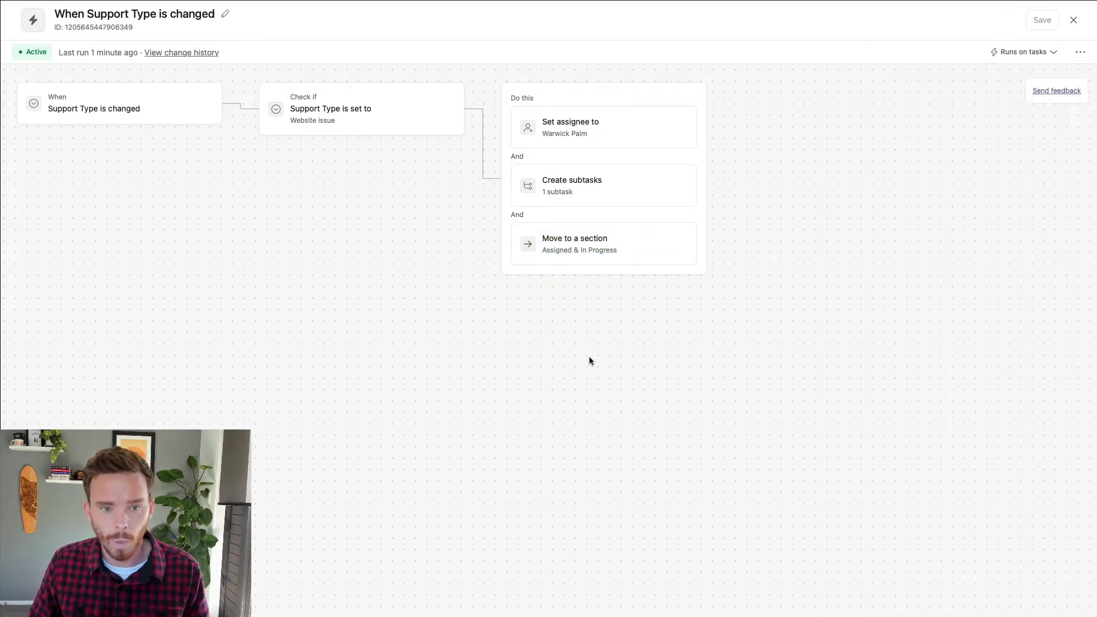
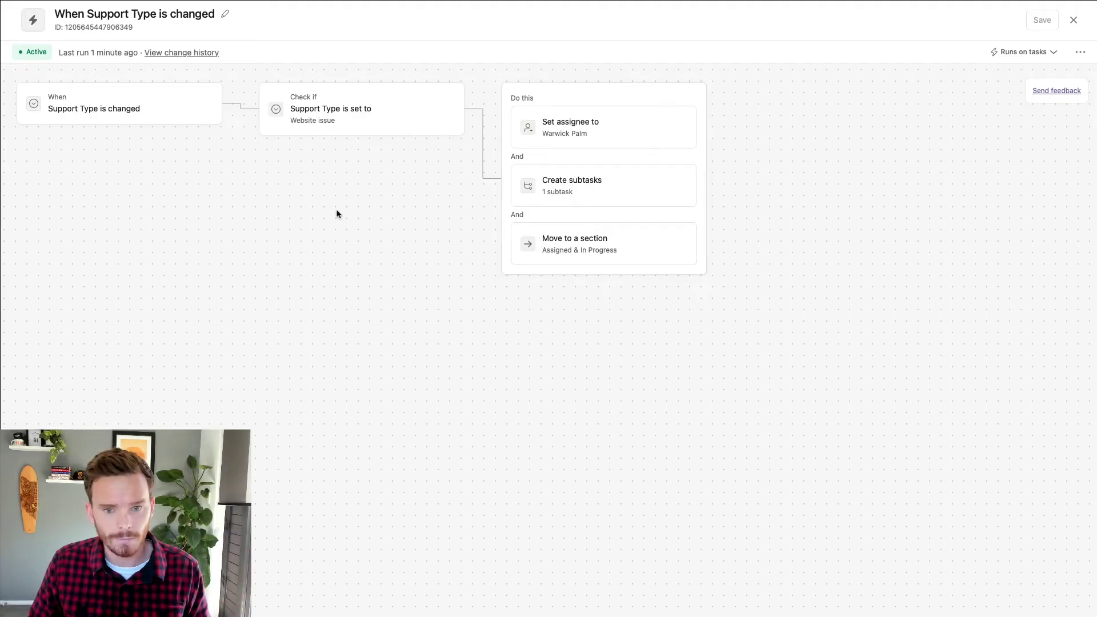
Step: Add an "Otherwise if" branch to the rule with the condition that Support Type is set to Social media issue
left_click(222, 132)
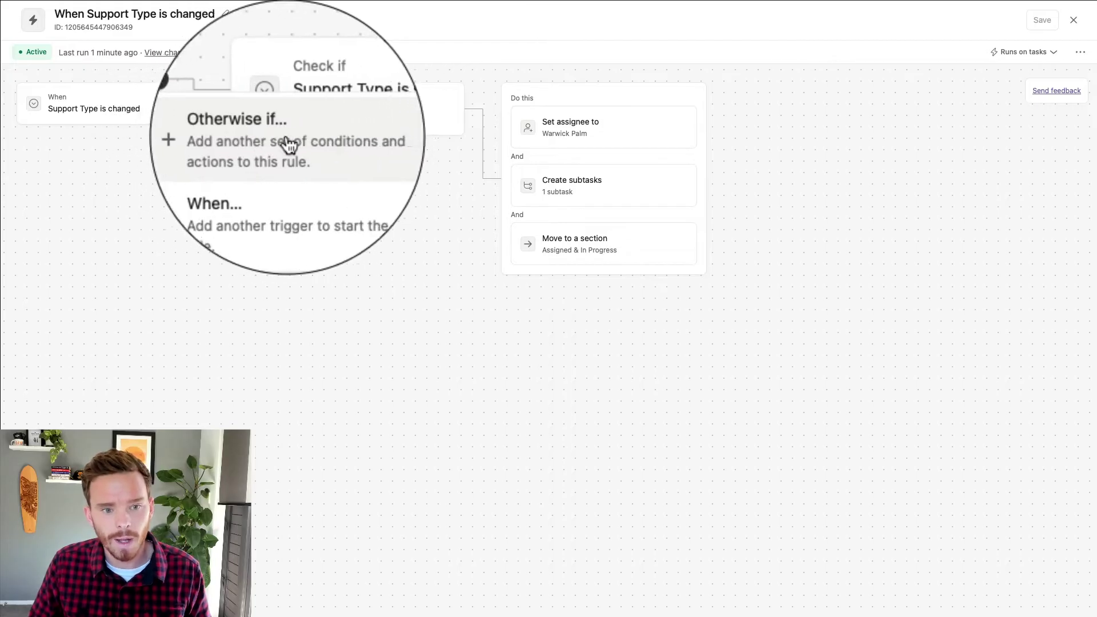
left_click(284, 139)
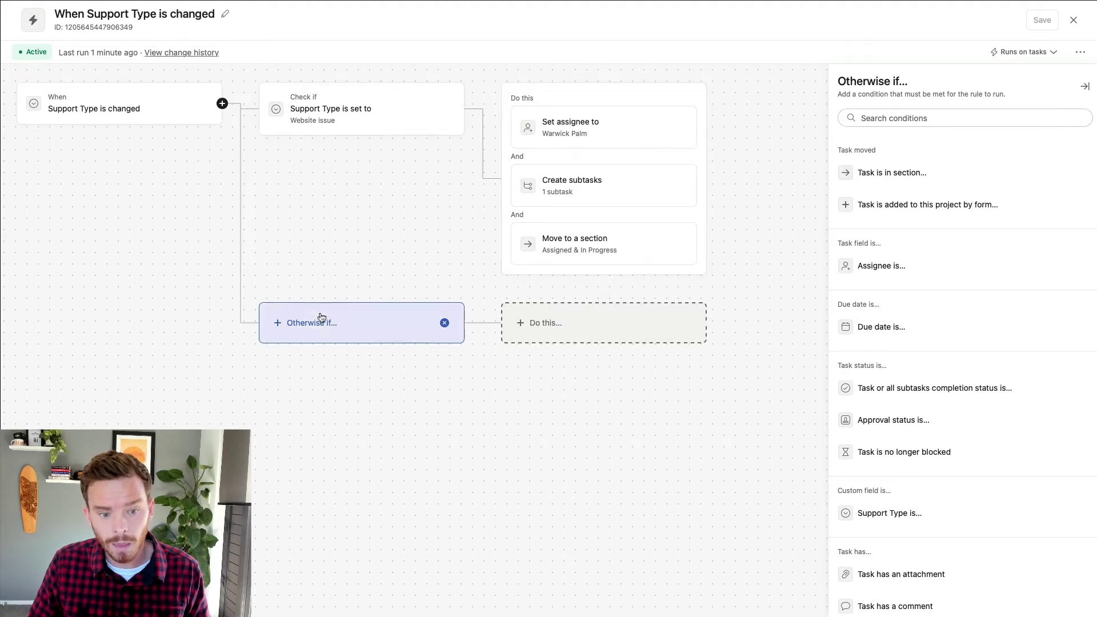
left_click(890, 506)
left_click(871, 195)
left_click(886, 231)
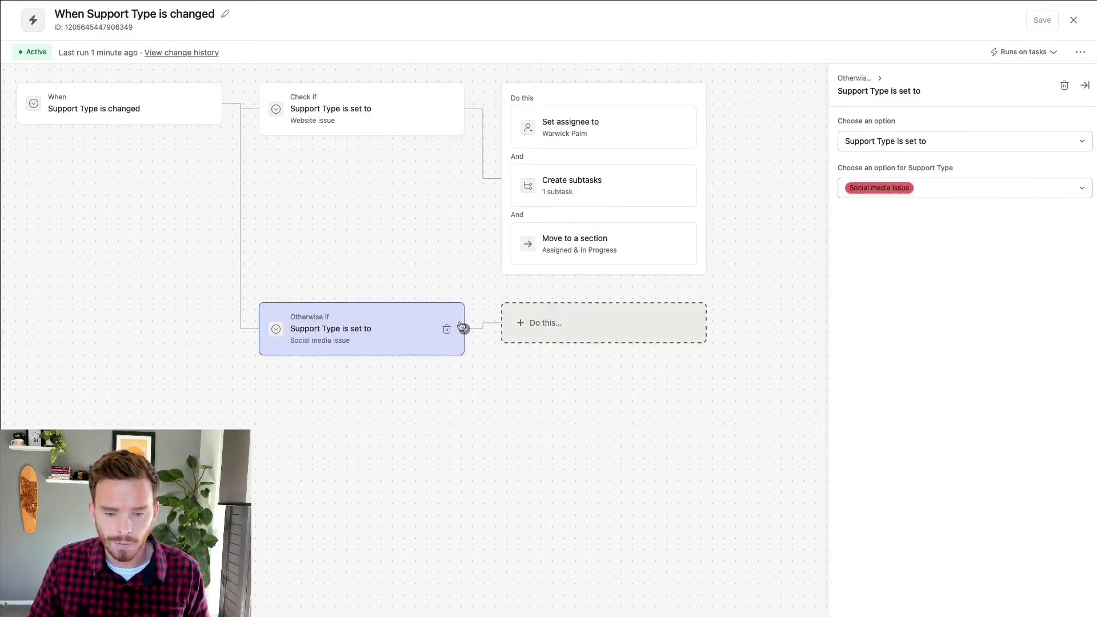
Step: Give the social media branch actions that set its assignee, move the task to "Assigned & In Progress" and create a same-day "Check social media post" subtask
left_click(594, 332)
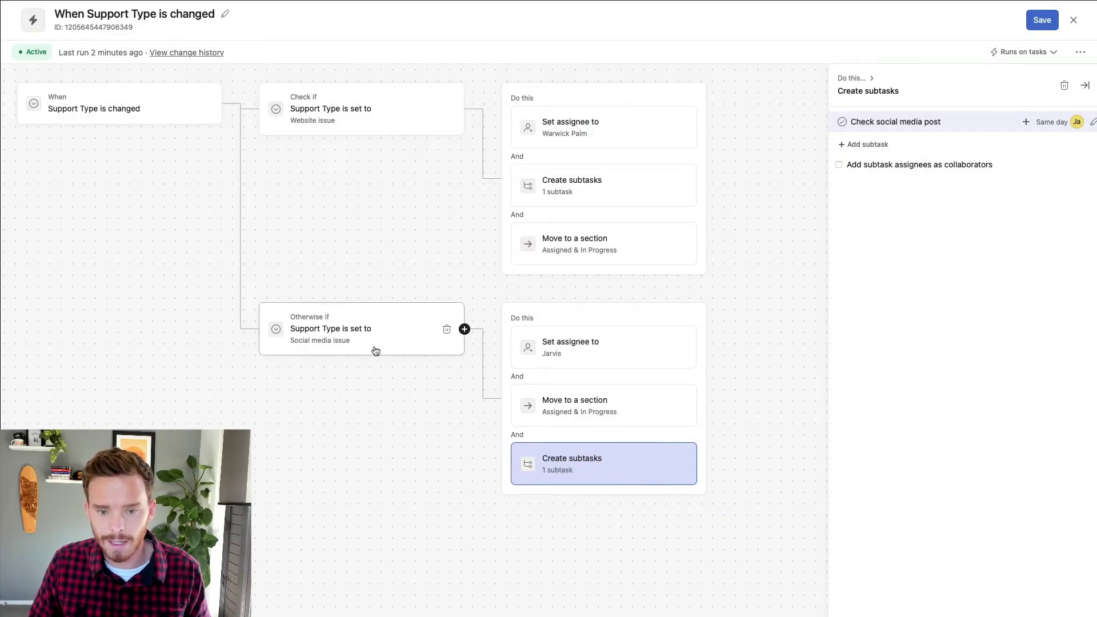
left_click(651, 413)
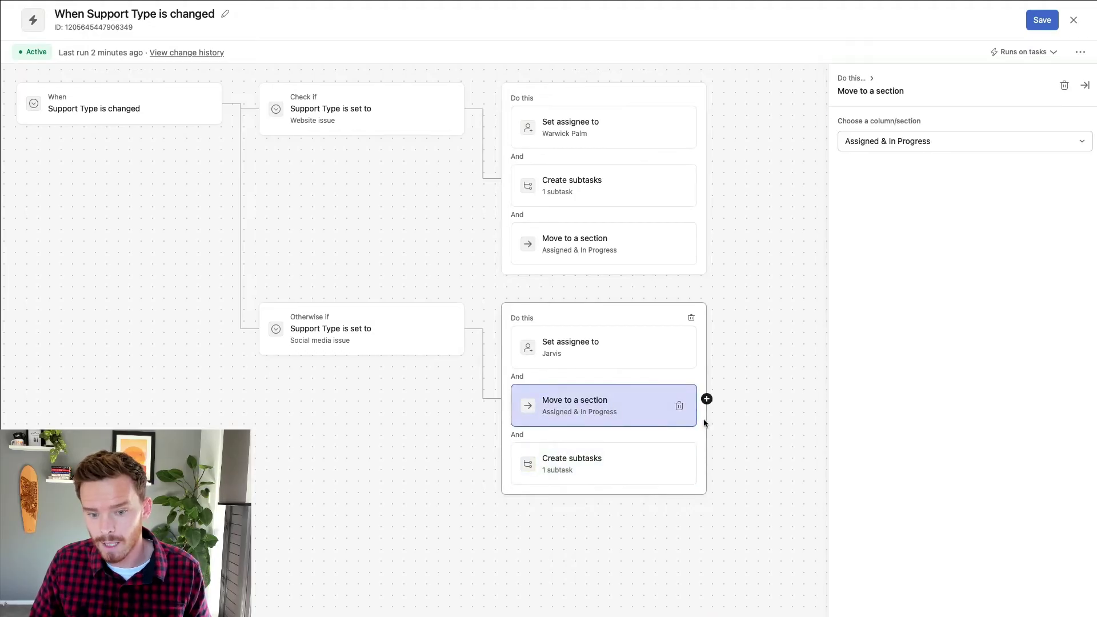
left_click(629, 474)
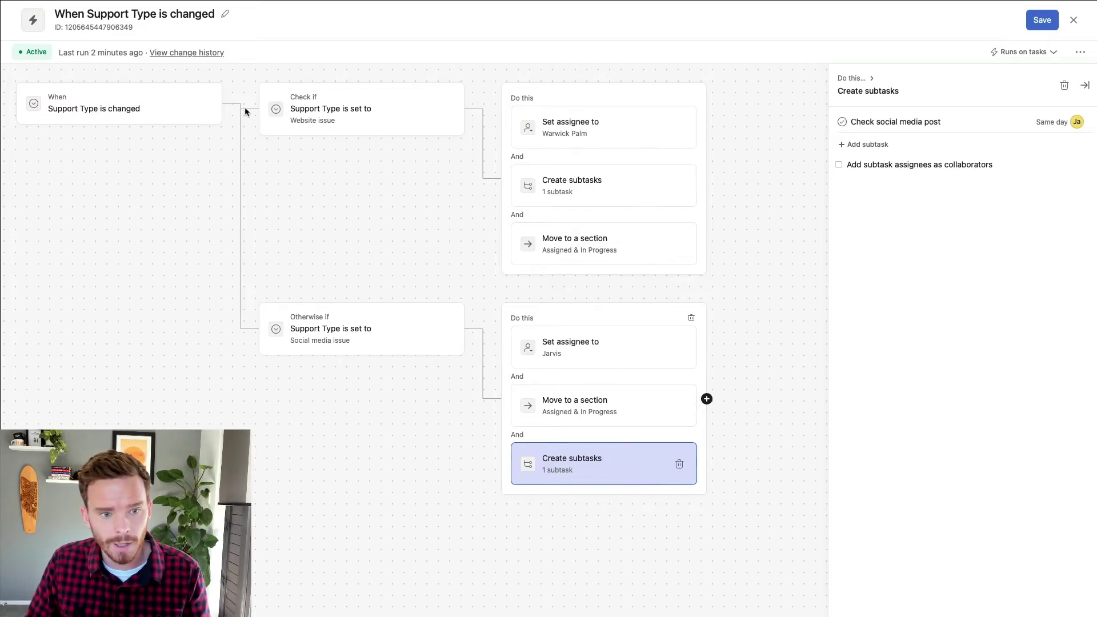
Step: Add another "Otherwise if" branch with the condition that Support Type is set to Paid ads issue
left_click(223, 103)
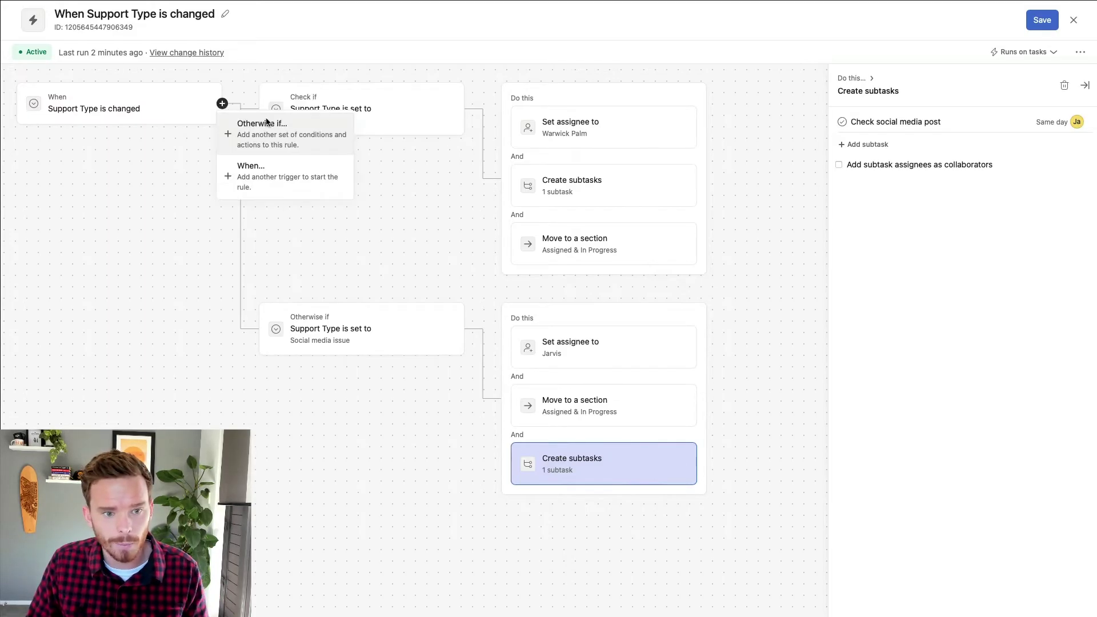
left_click(306, 148)
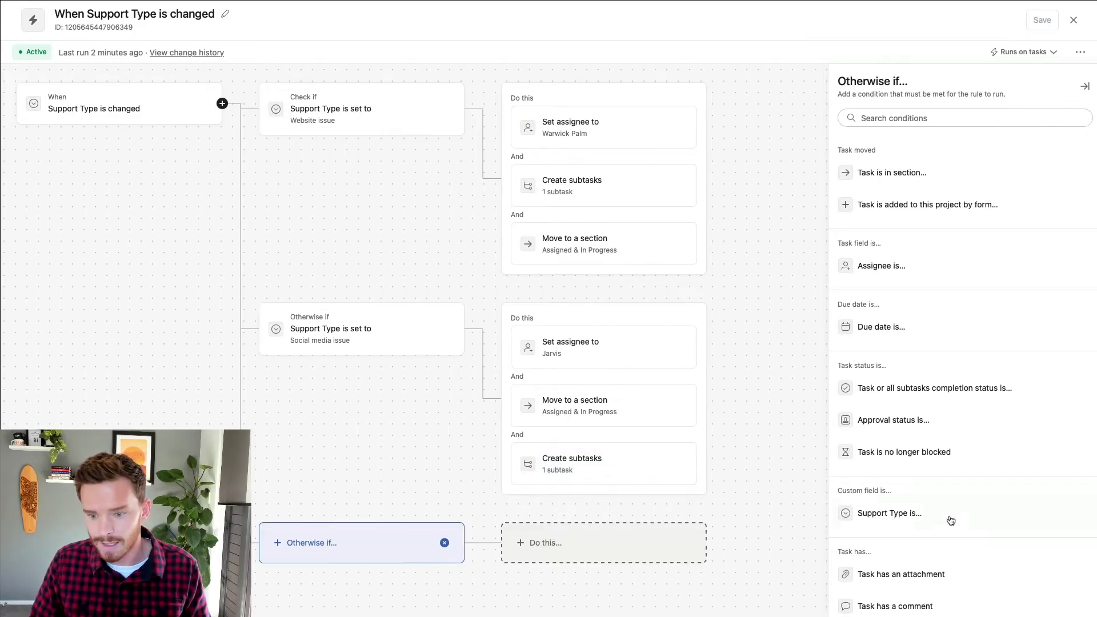
left_click(914, 514)
left_click(926, 189)
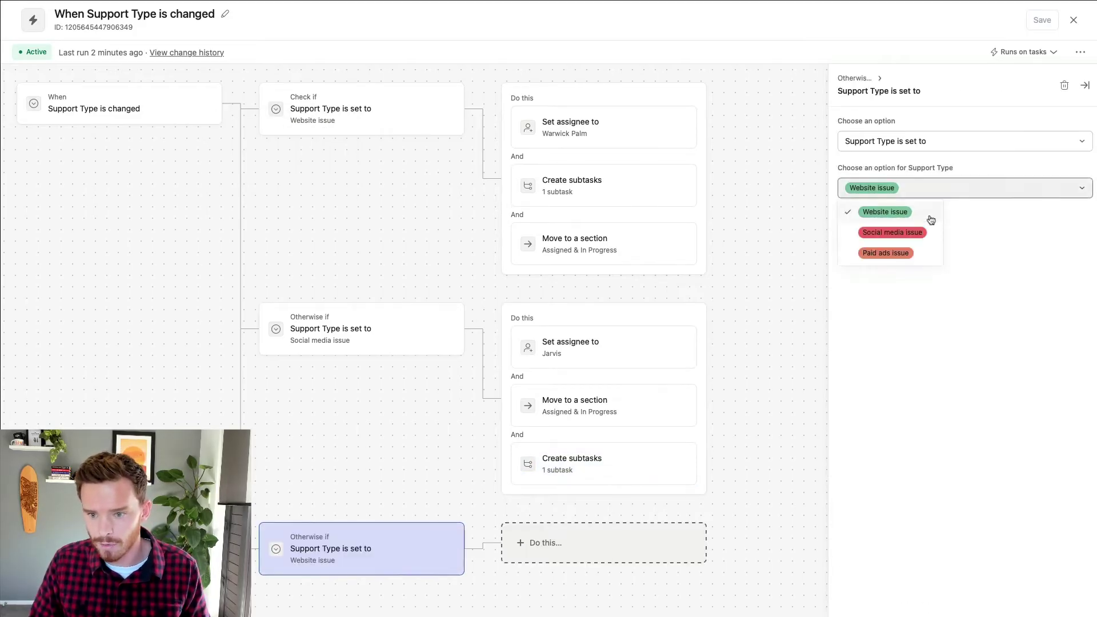
left_click(919, 256)
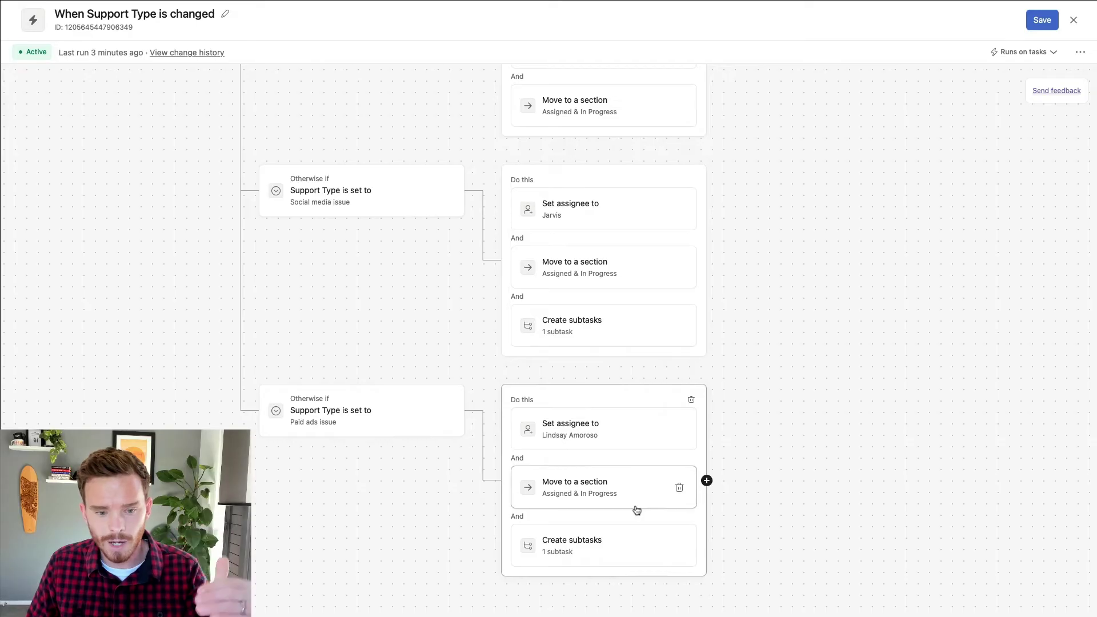
Step: Review the conditions and actions of all three Support Type branches, including the social media branch's subtask settings
scroll(609, 449, "up", 3)
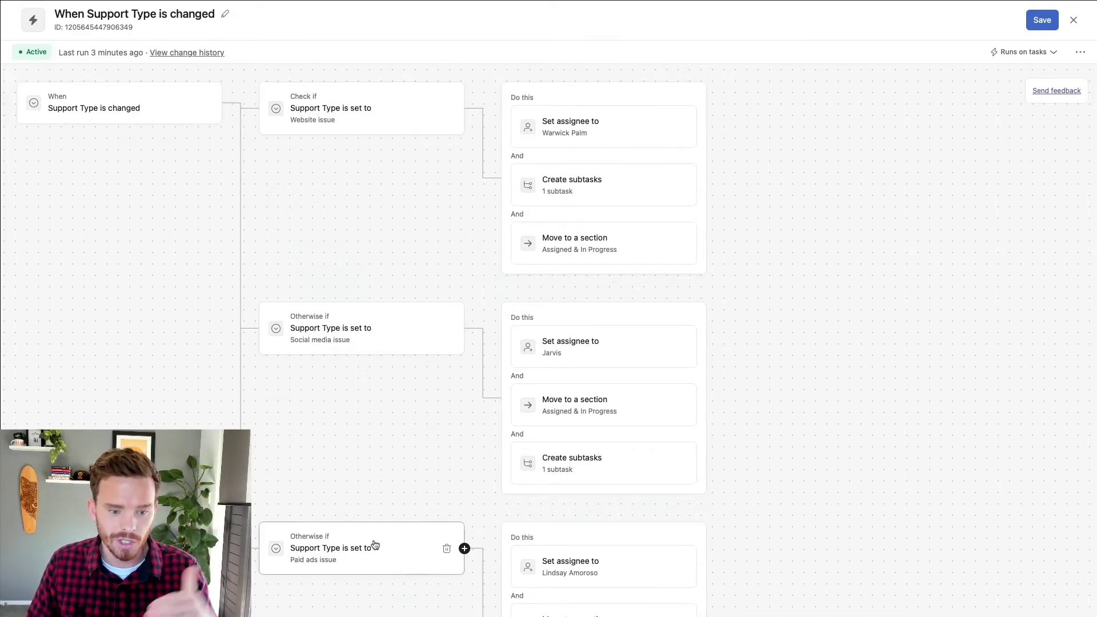
scroll(460, 439, "down", 2)
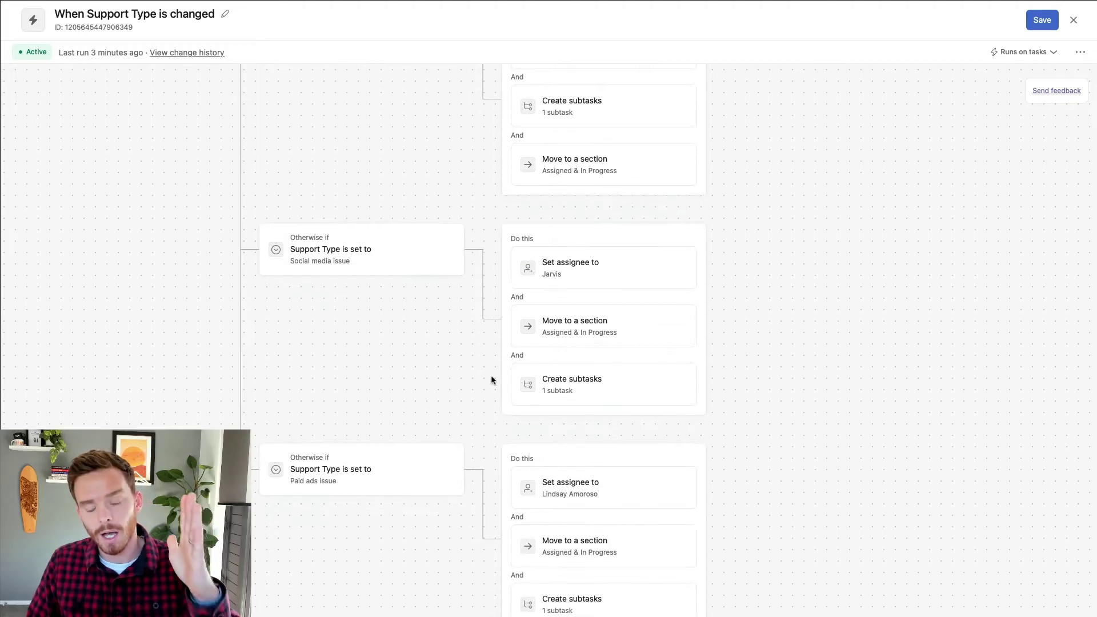
scroll(589, 351, "up", 1)
scroll(593, 348, "up", 1)
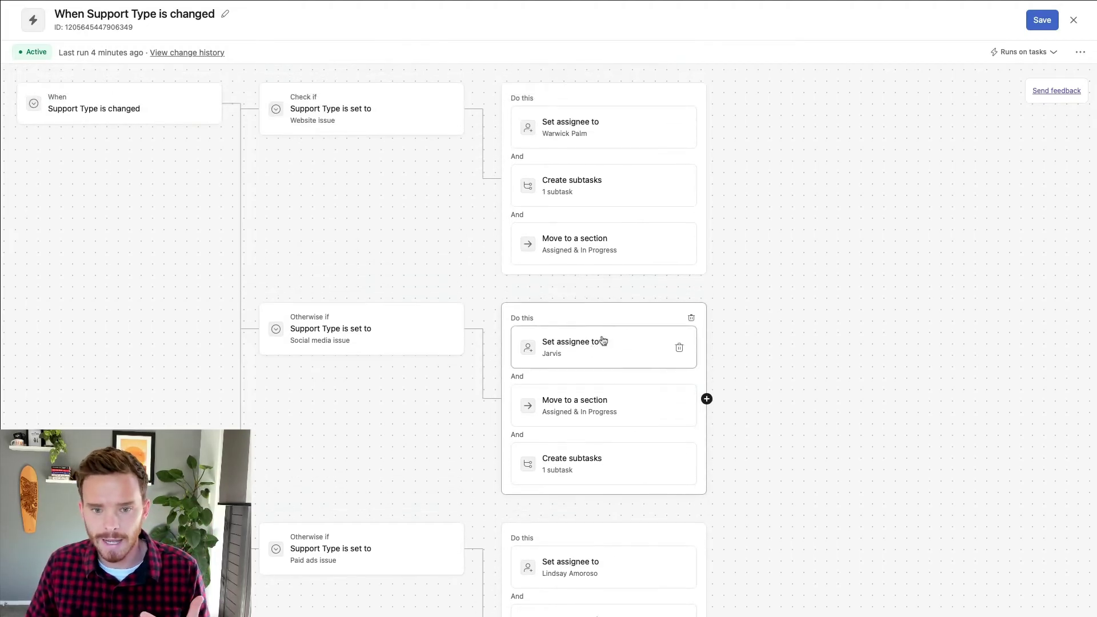
left_click(620, 407)
left_click(638, 449)
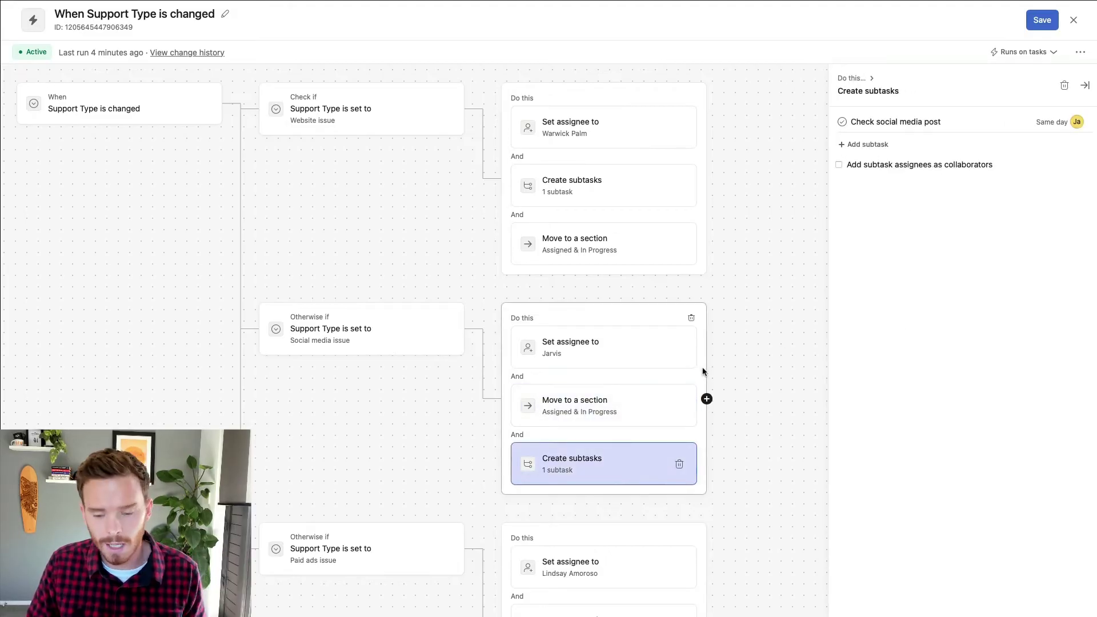
scroll(709, 370, "down", 3)
scroll(703, 371, "up", 3)
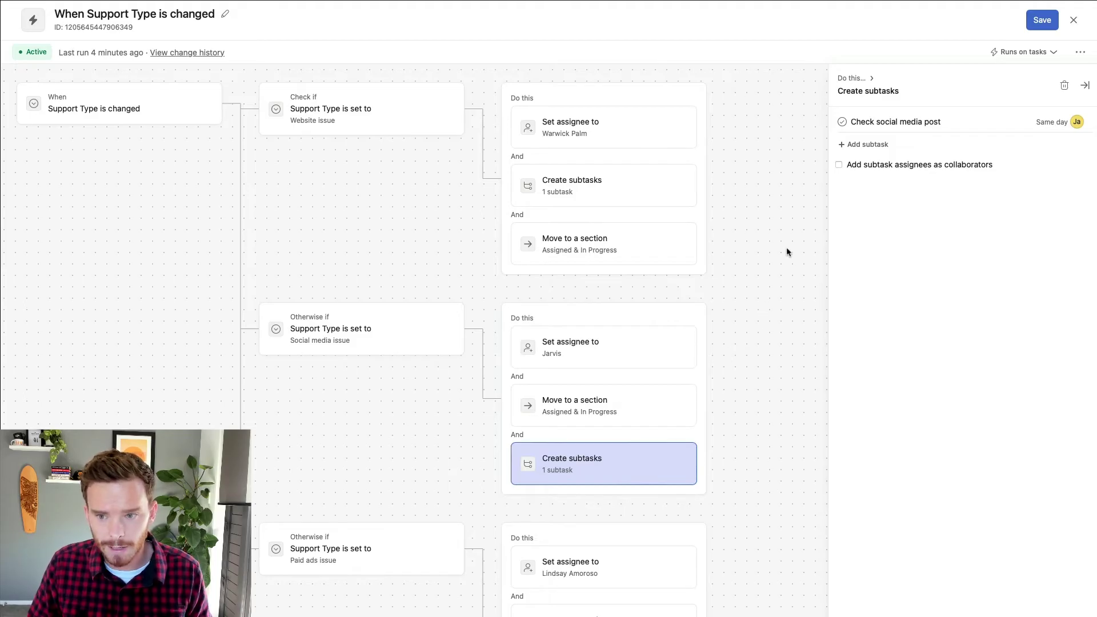
left_click(1083, 87)
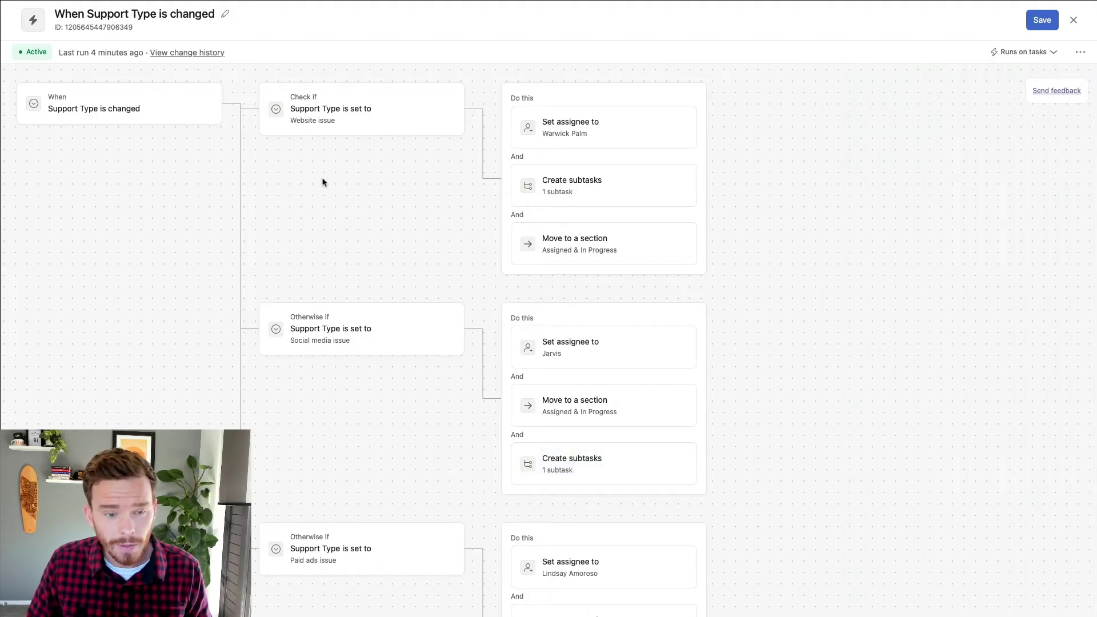
Step: Add "Task is moved to a section" as a second, alternative trigger for the rule
mouse_move(188, 110)
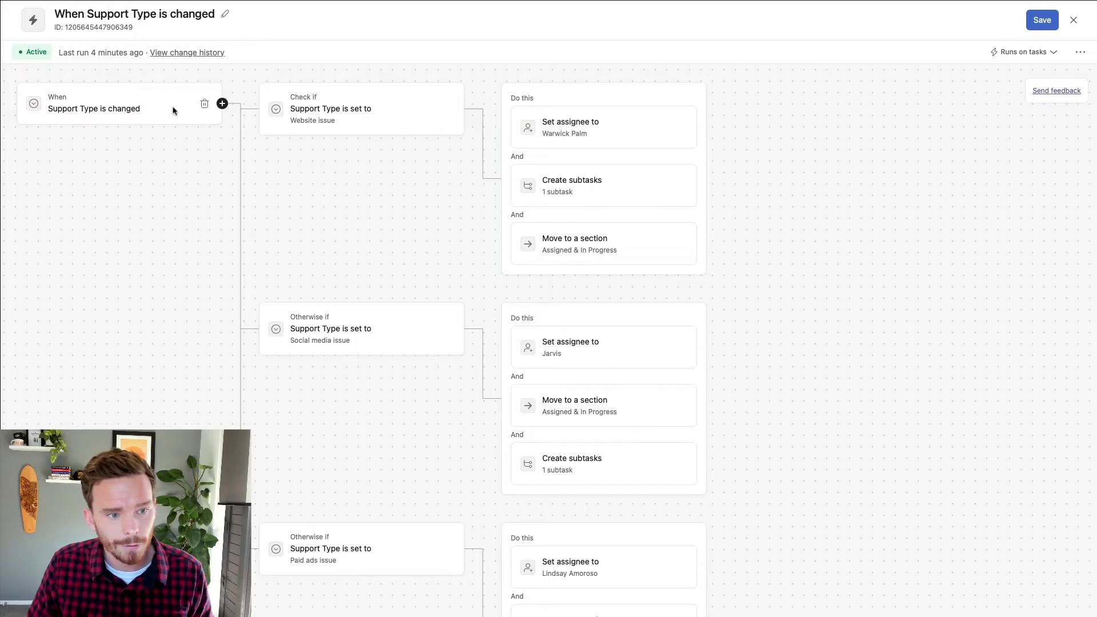
left_click(222, 104)
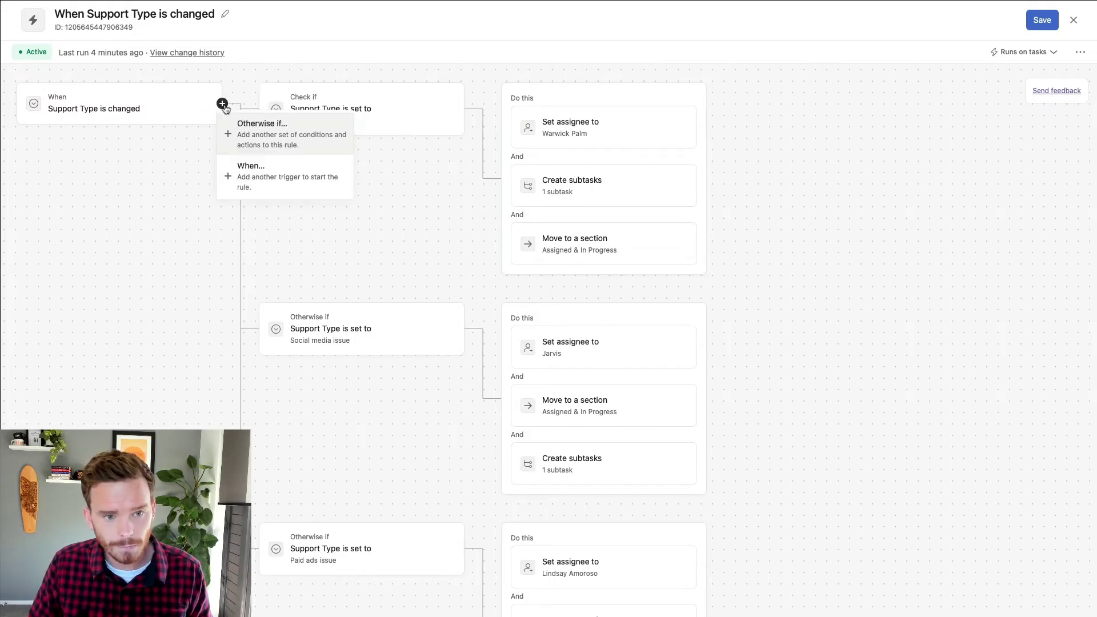
left_click(250, 181)
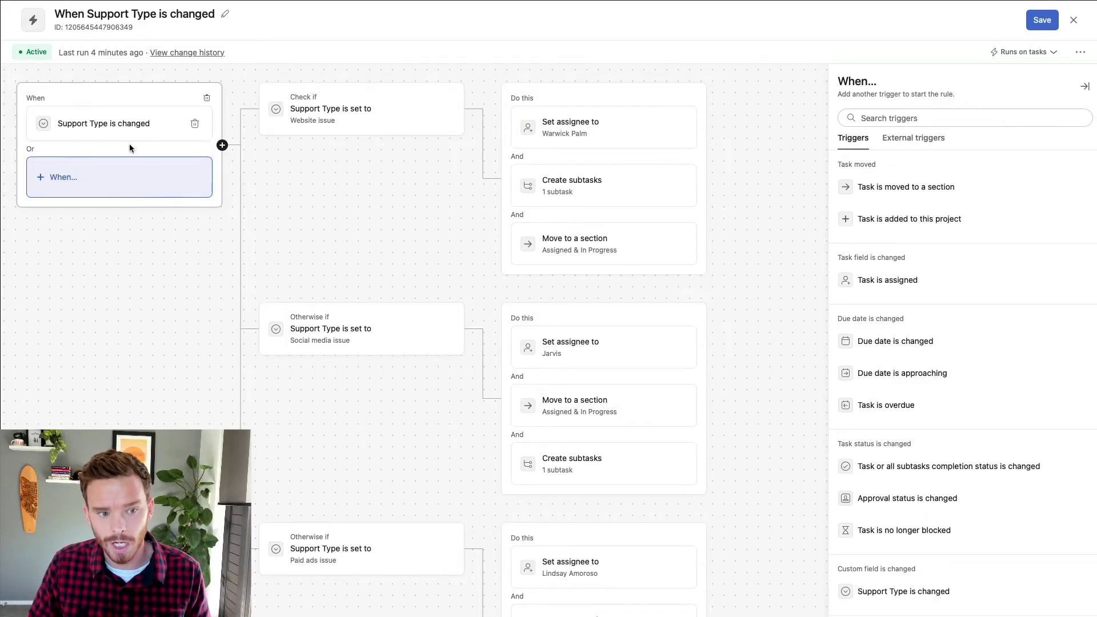
left_click(901, 193)
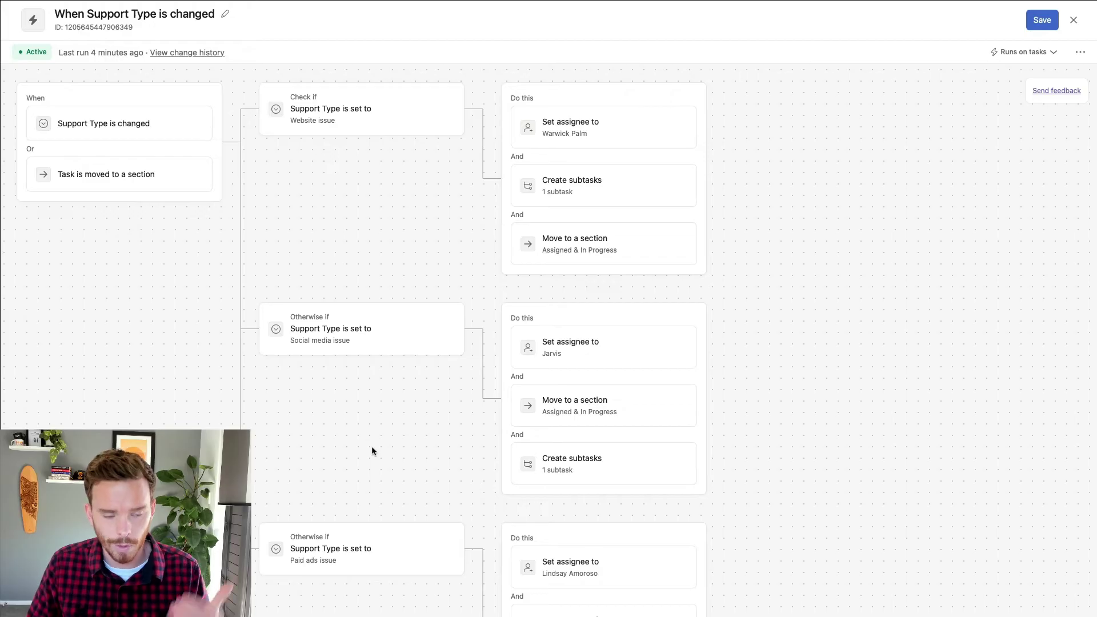
Step: Remove the "Task is moved to a section" trigger and the extra empty trigger from the rule
mouse_move(184, 153)
left_click(222, 143)
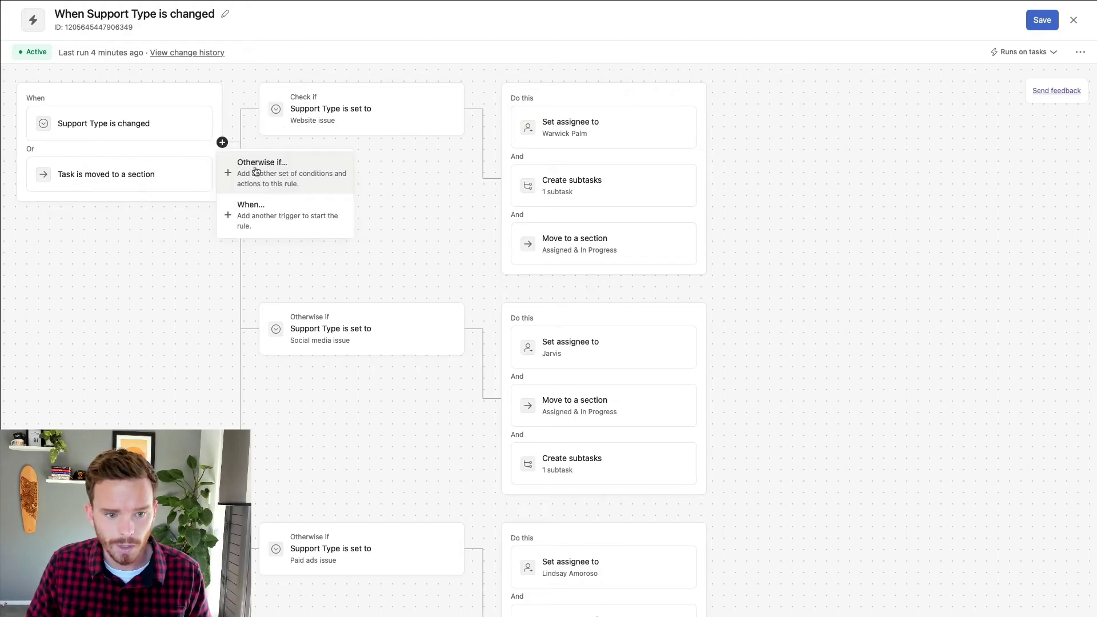
left_click(264, 211)
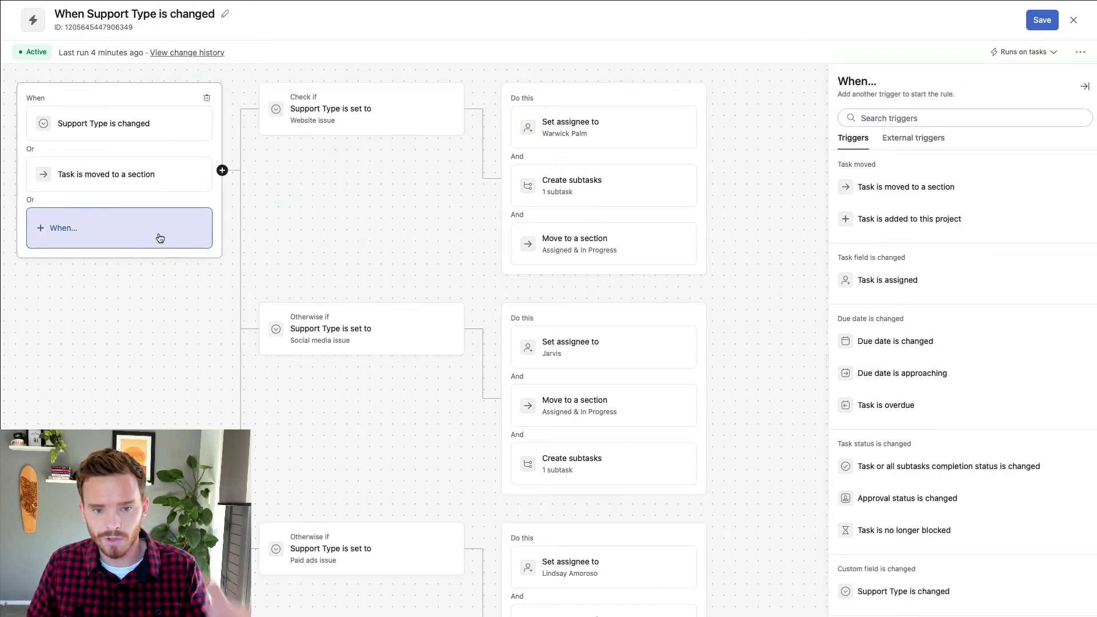
left_click(197, 173)
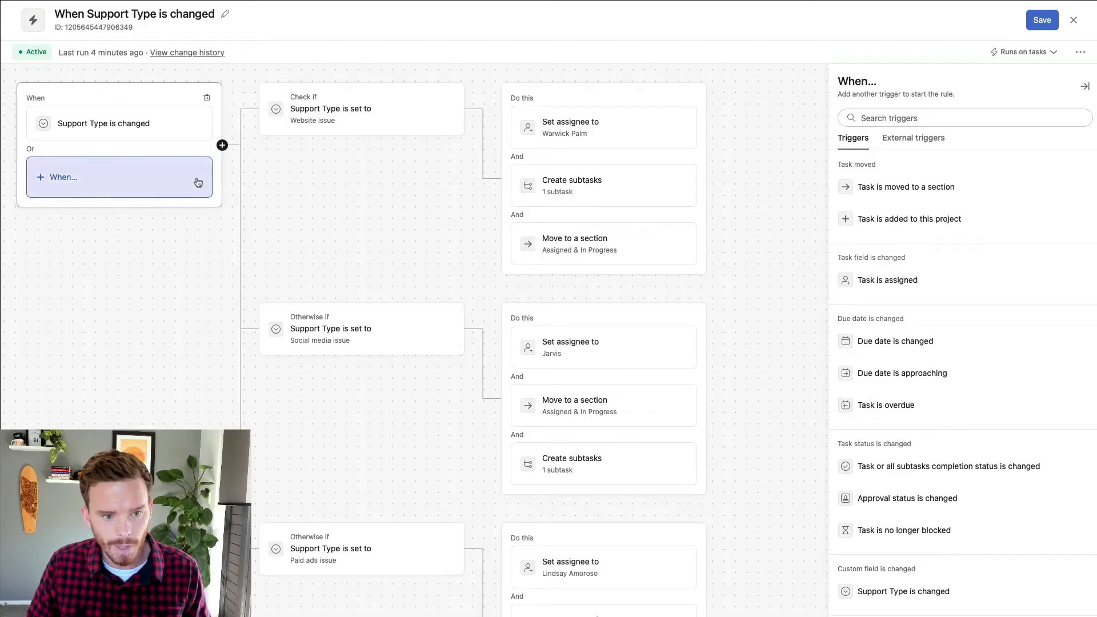
left_click(166, 148)
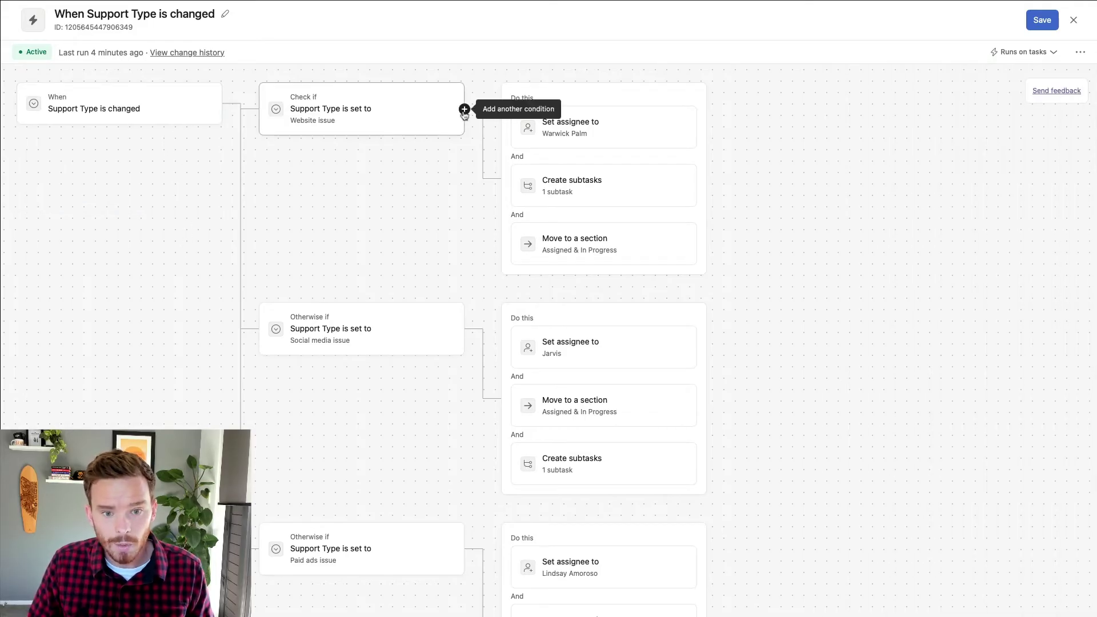
Step: Add an "Assignee is" condition to the Website issue branch, choose a team member and combine both conditions with "And"
left_click(464, 110)
left_click(495, 136)
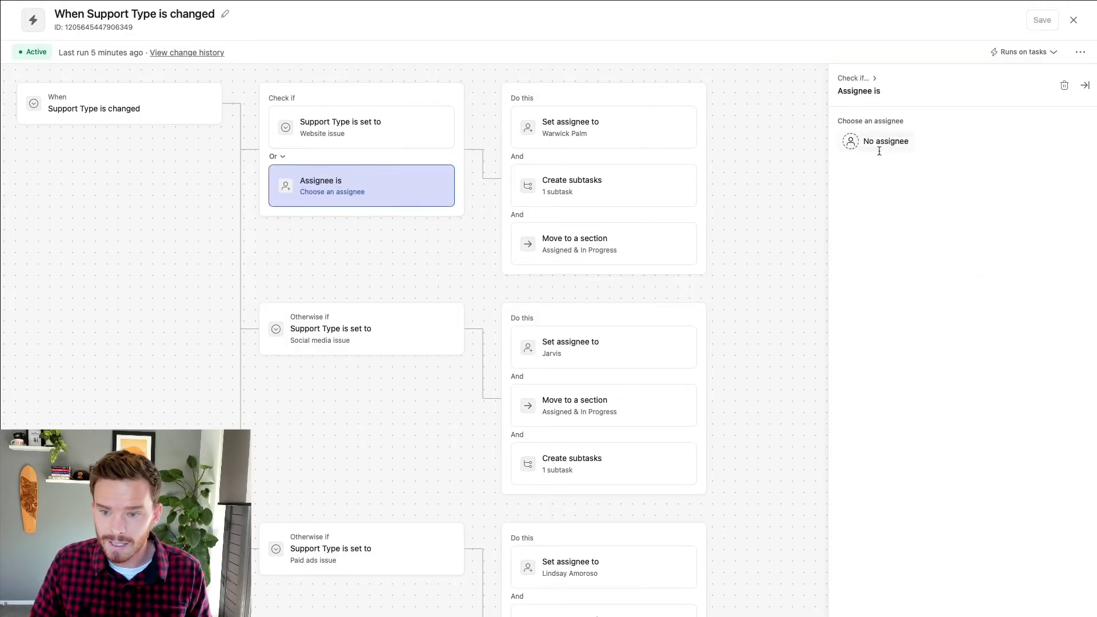
left_click(881, 144)
left_click(887, 164)
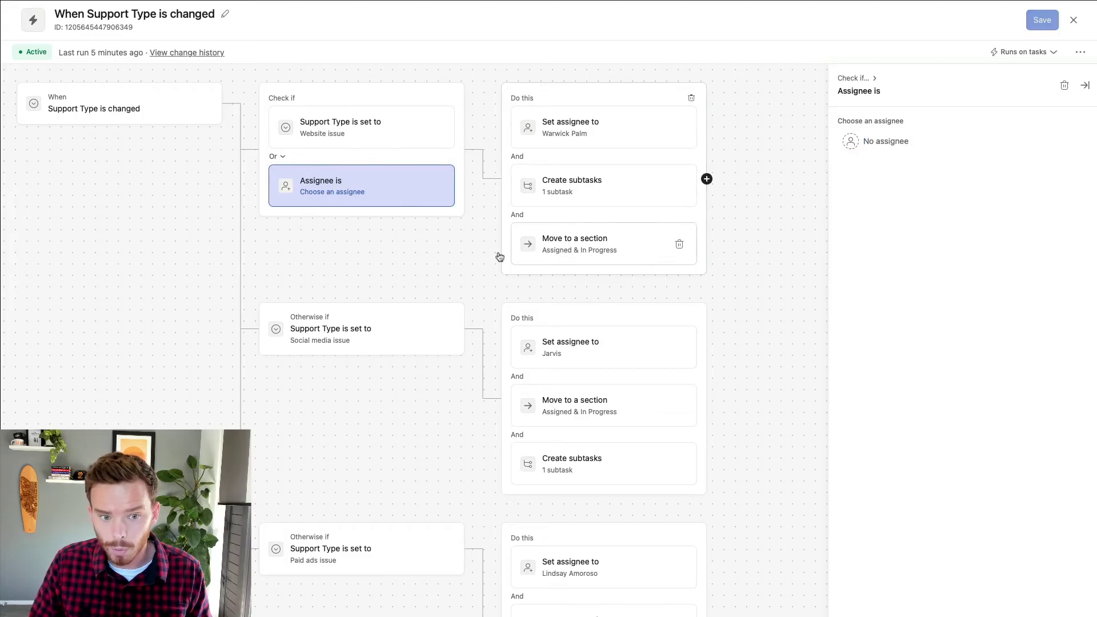
left_click(279, 156)
left_click(294, 198)
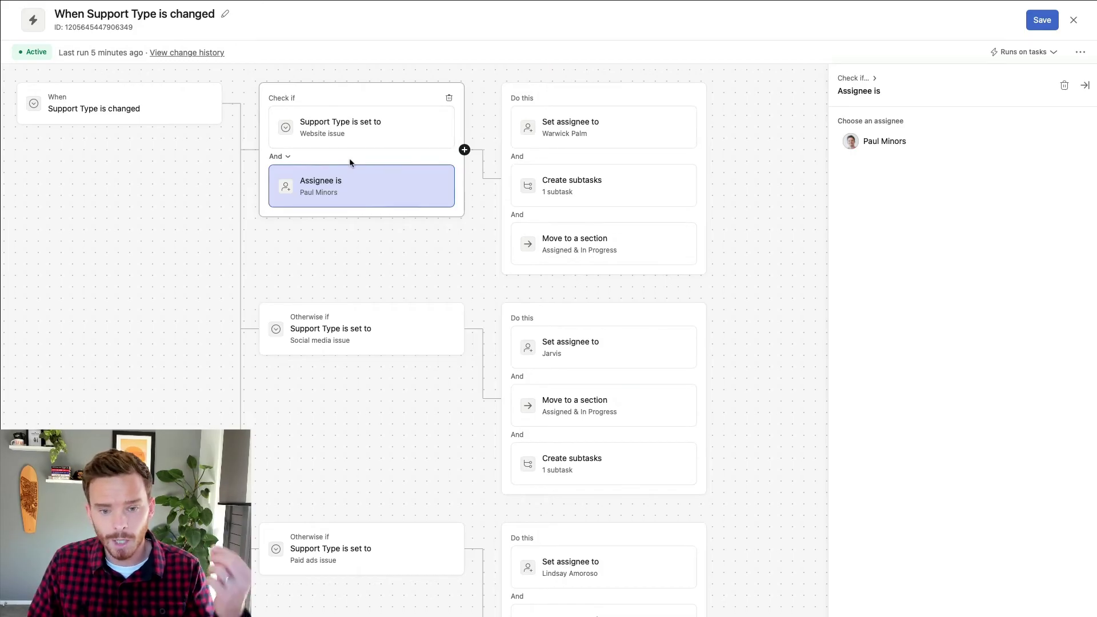
Step: Switch the operator between the branch's two conditions to "Or", and delete the "Assignee is" condition
left_click(290, 162)
left_click(385, 160)
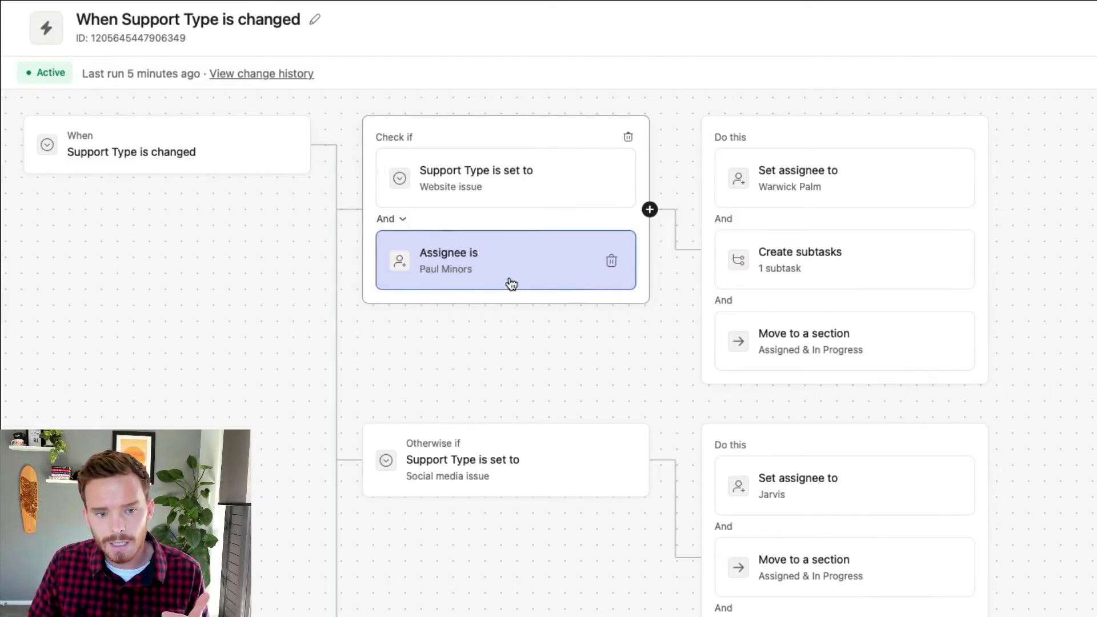
left_click(394, 218)
left_click(410, 238)
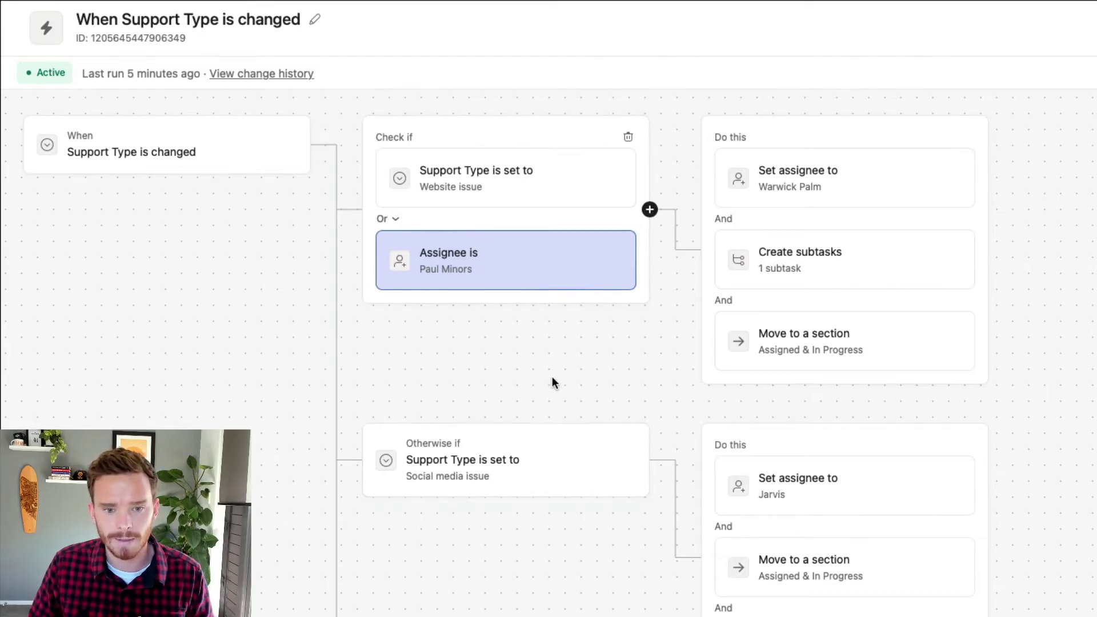
left_click(618, 274)
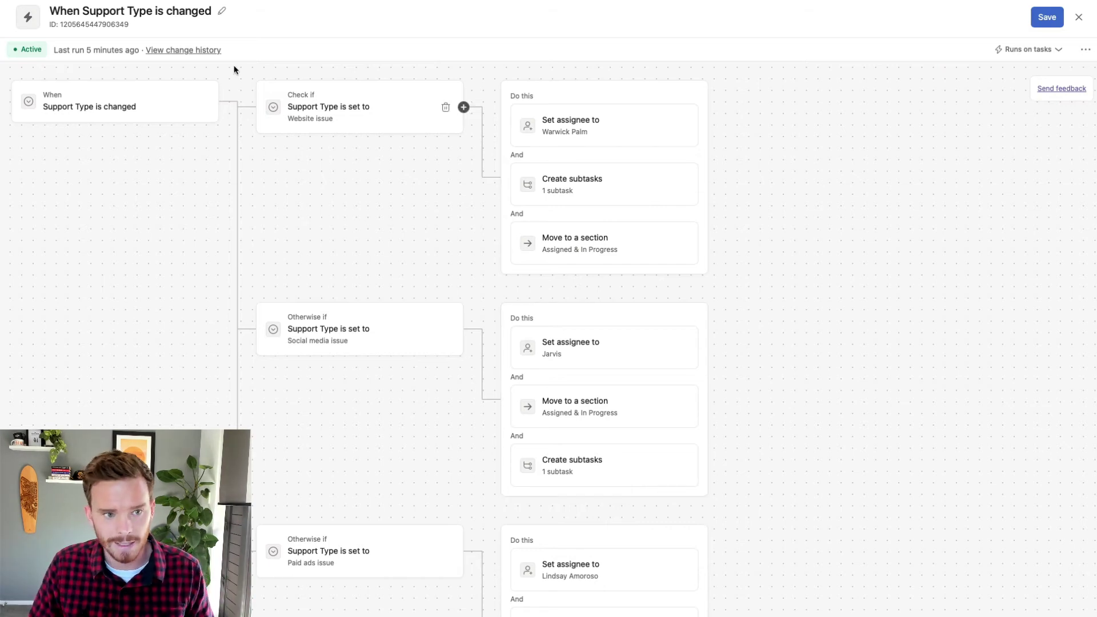
Step: Rename the rule "Support Type Changed » Assign Task", save it, and return to the project board after checking the saved rule
left_click(224, 13)
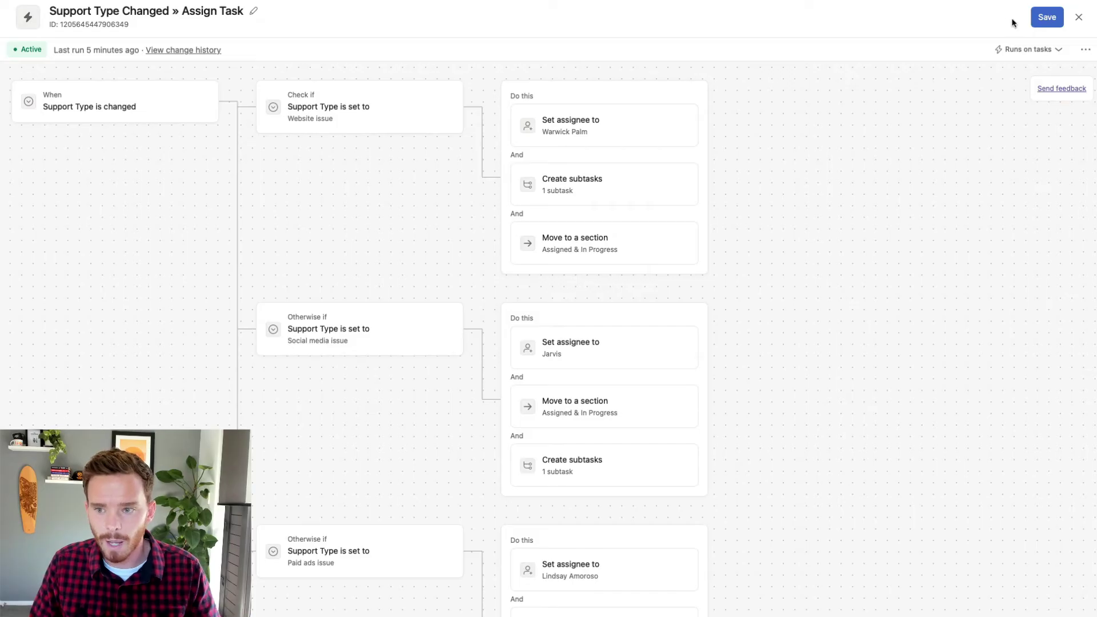
left_click(1048, 18)
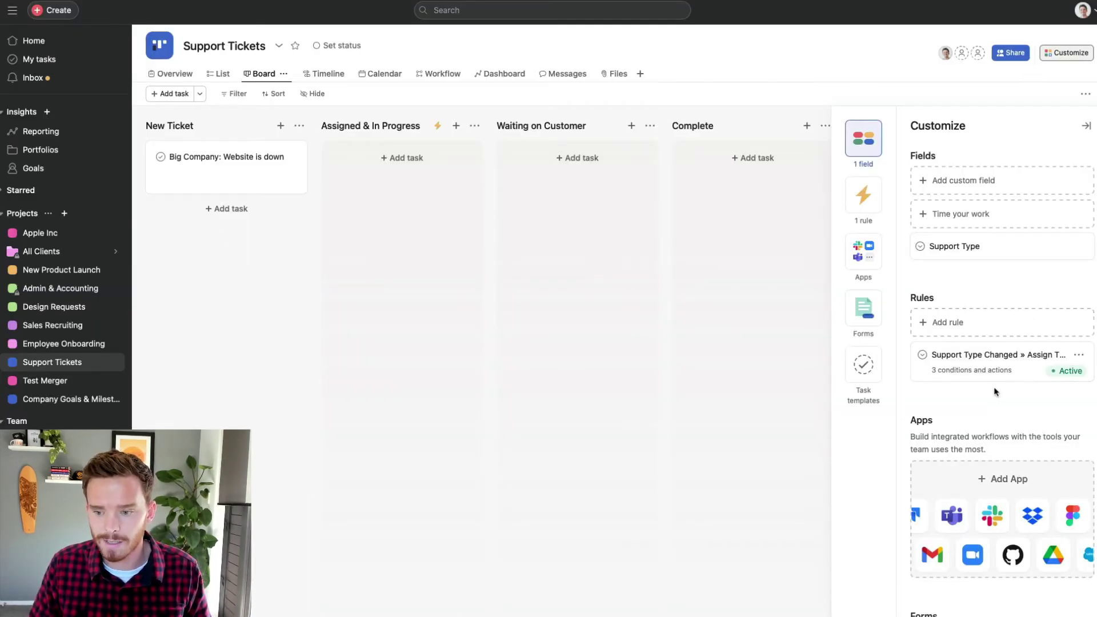
left_click(995, 359)
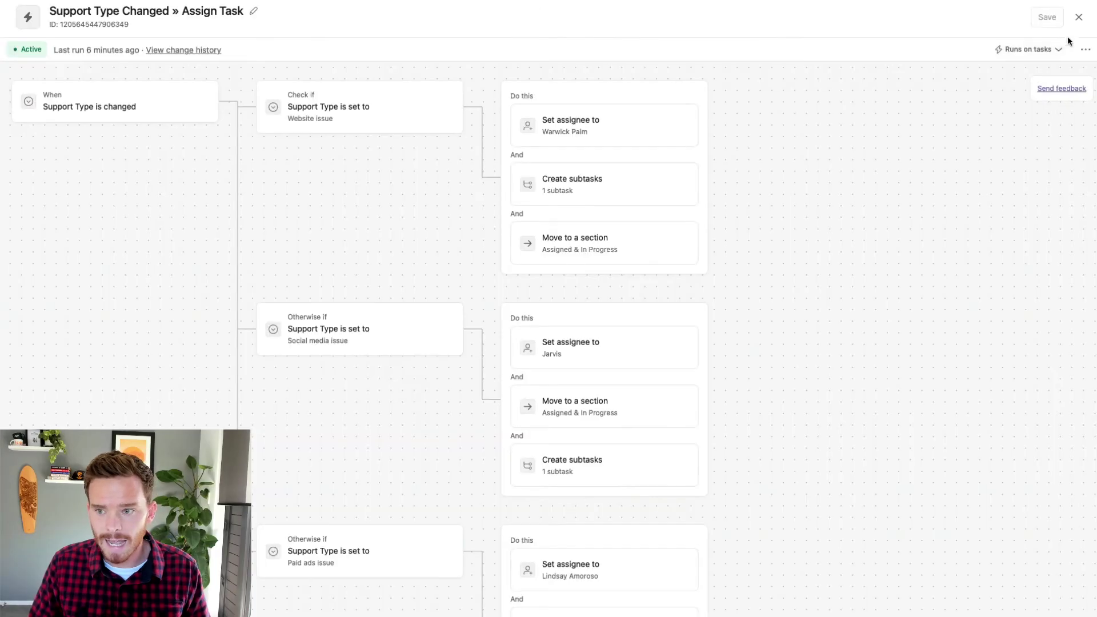
left_click(1084, 15)
left_click(1086, 129)
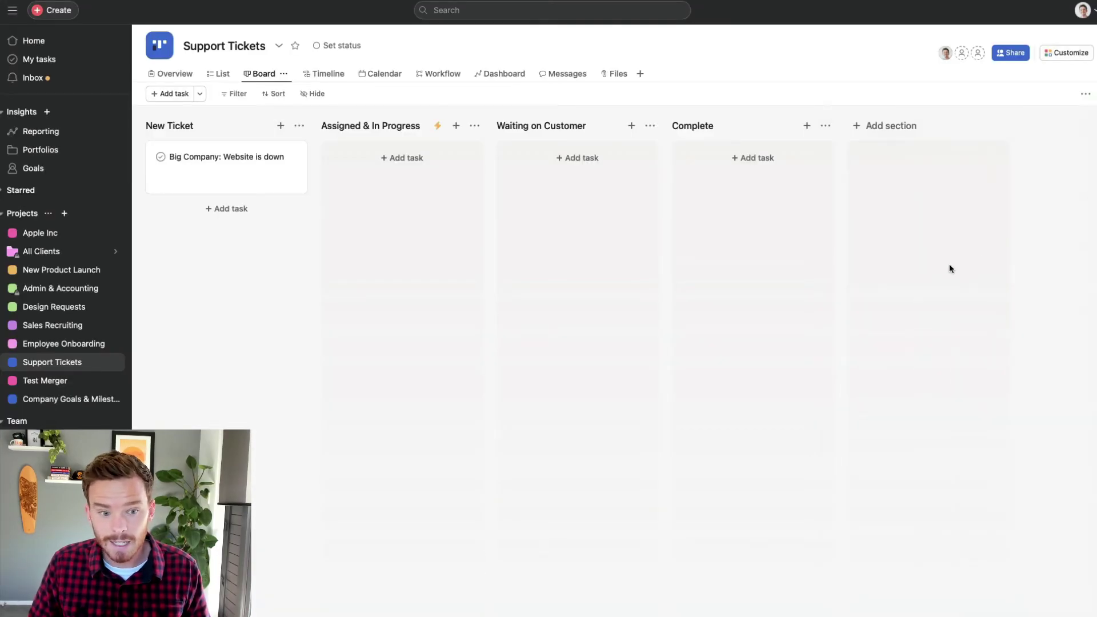
Step: Set the "Big Company: Website is down" ticket's Support Type to Website issue and check its assignee, section and subtask
left_click(259, 177)
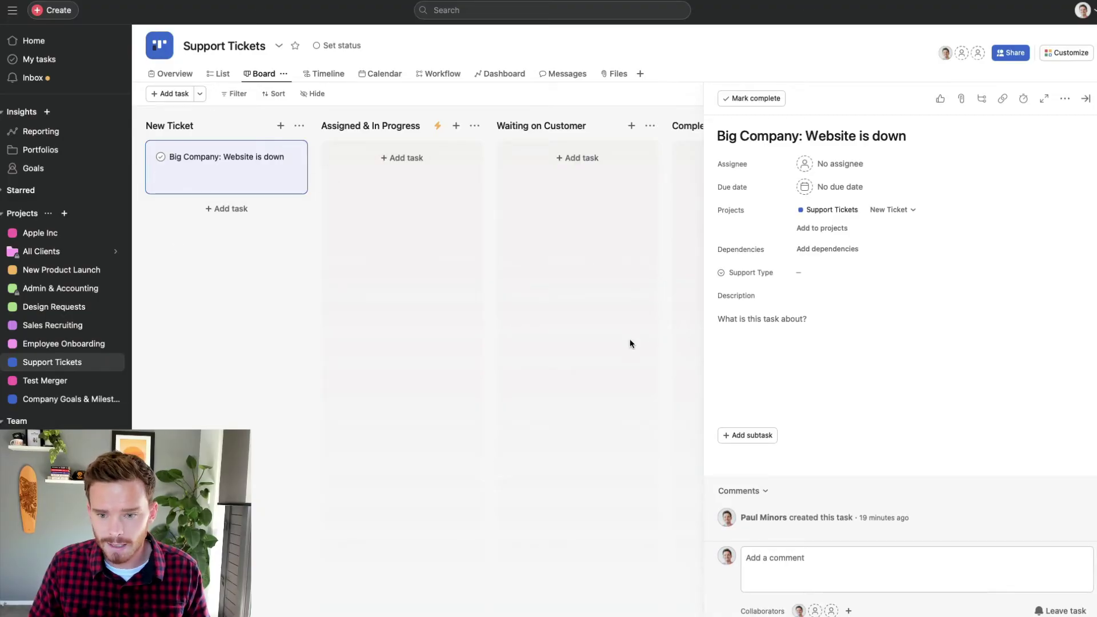
left_click(802, 279)
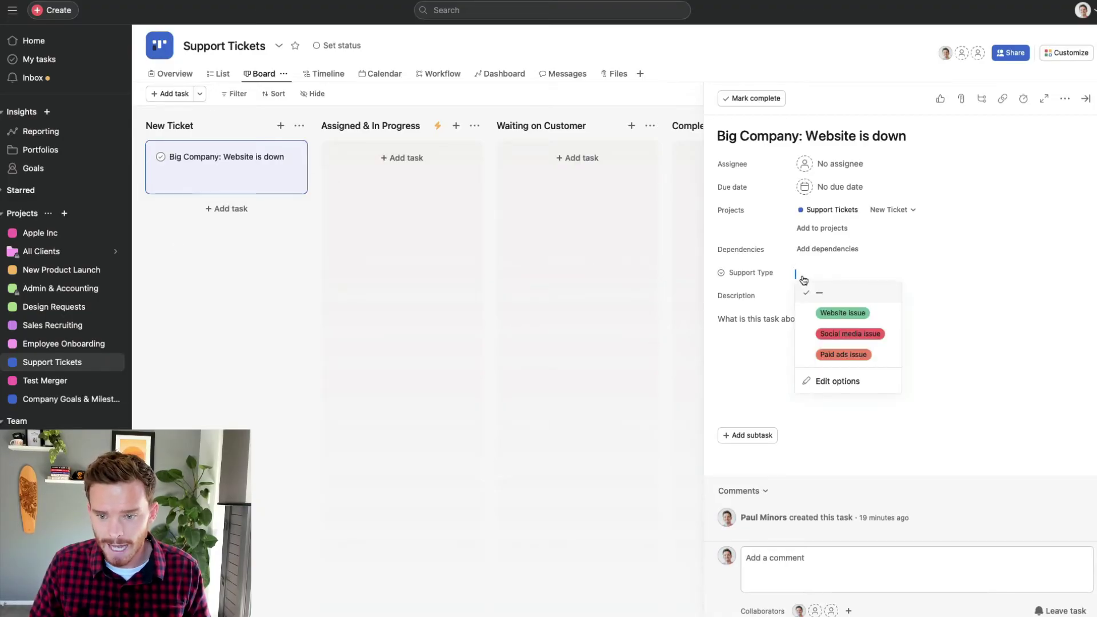
left_click(849, 318)
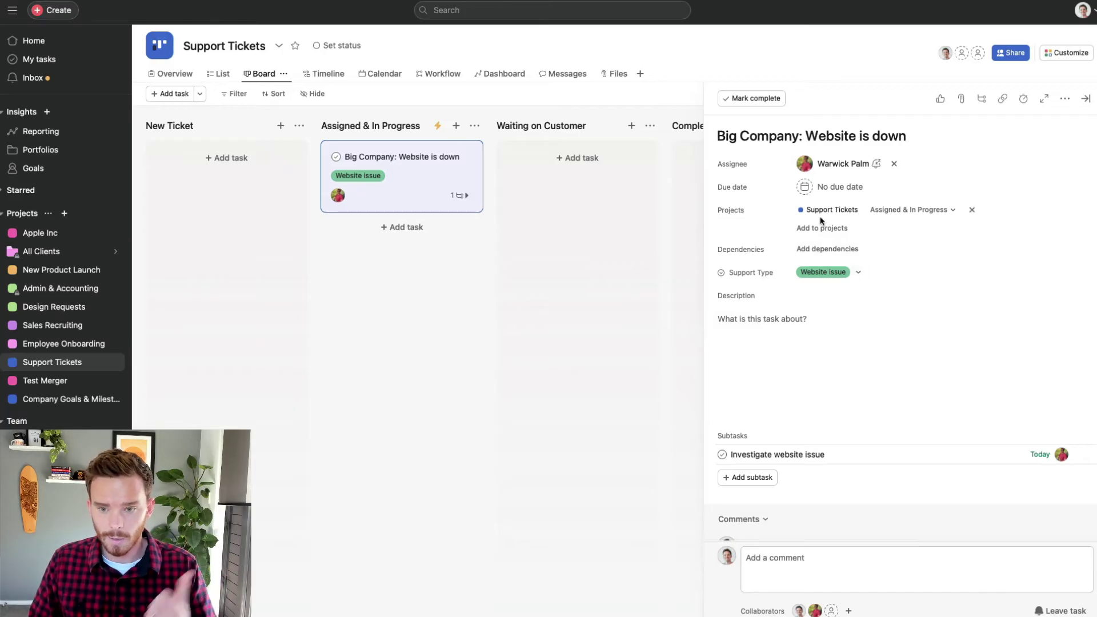
mouse_move(830, 170)
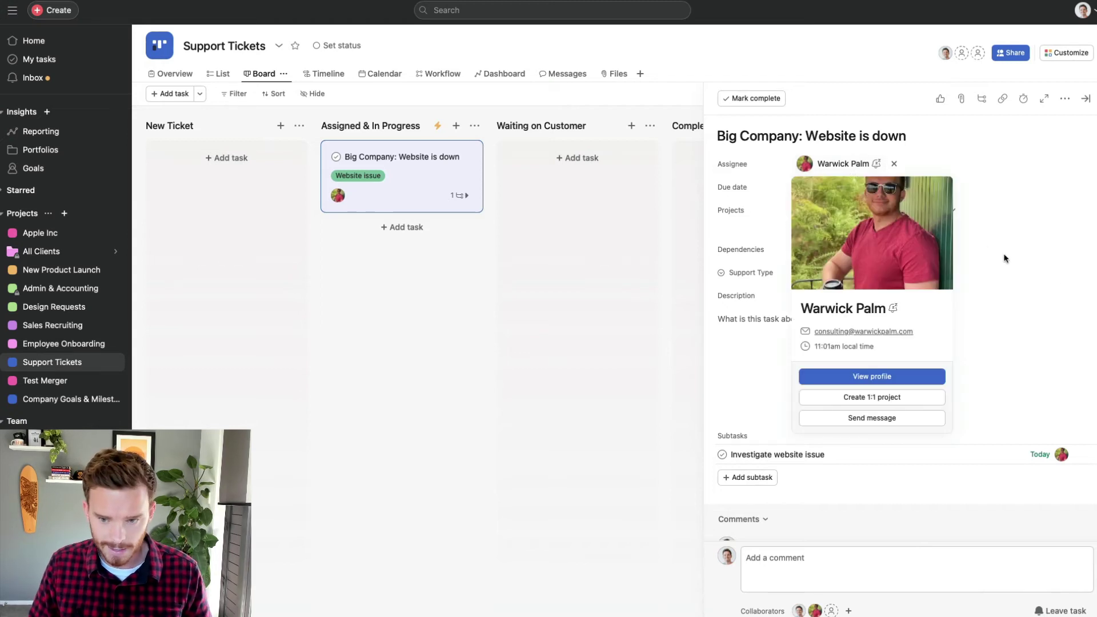
scroll(863, 414, "down", 1)
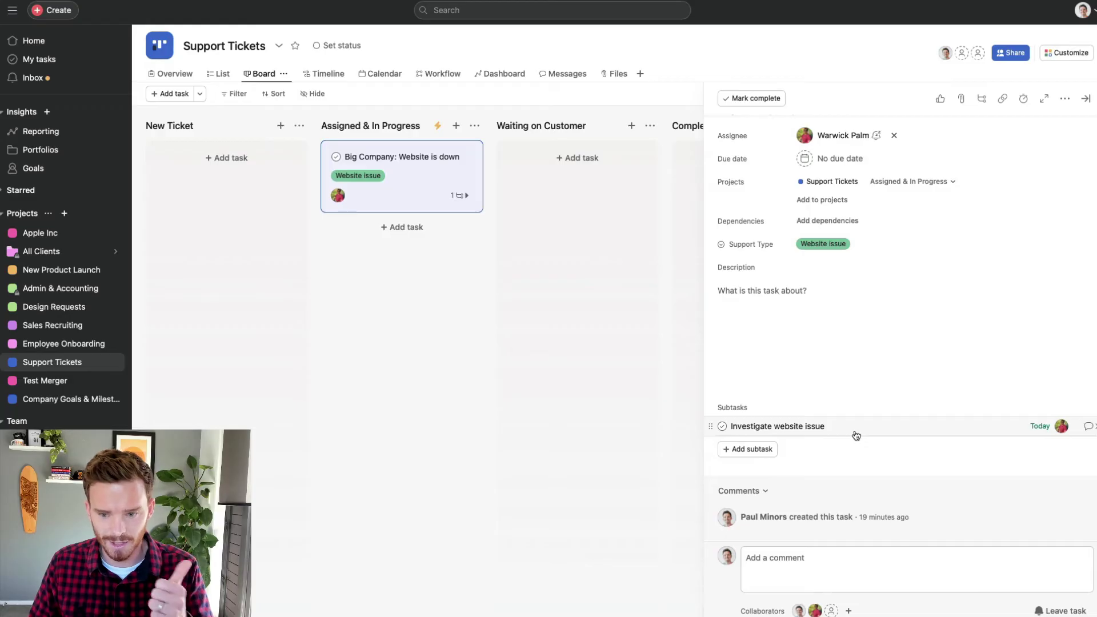
scroll(857, 400, "up", 1)
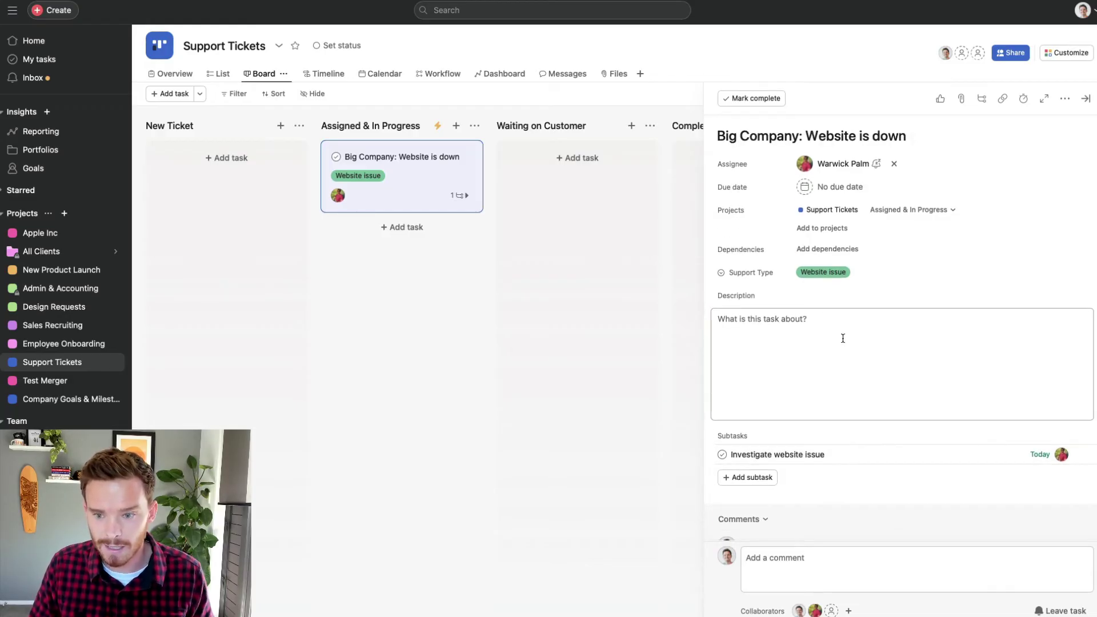
Step: Change the ticket's Support Type to Social media issue and close its details
left_click(826, 276)
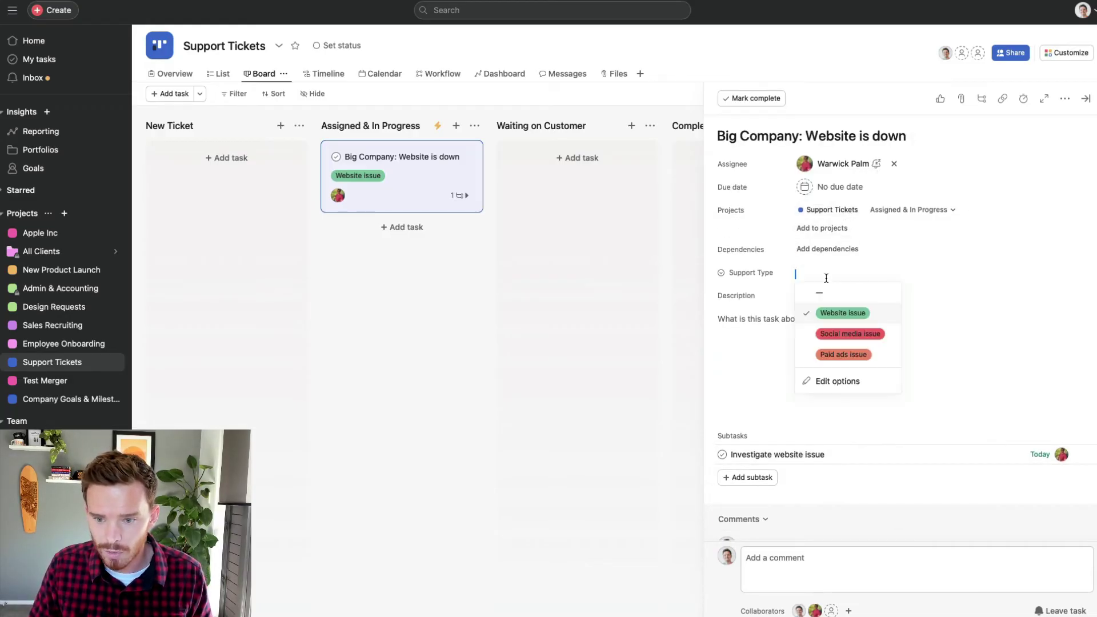
left_click(836, 335)
left_click(991, 323)
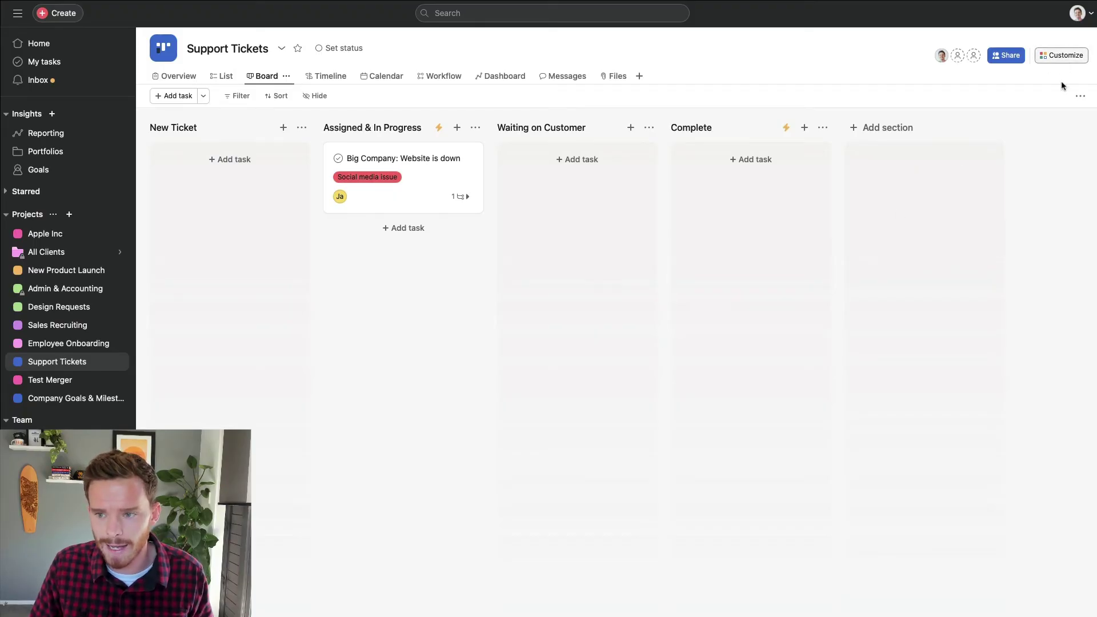
Step: Open the "Waiting on Customer » Create follow up task" rule and examine its subtask action and due date settings
left_click(1062, 55)
scroll(992, 380, "down", 1)
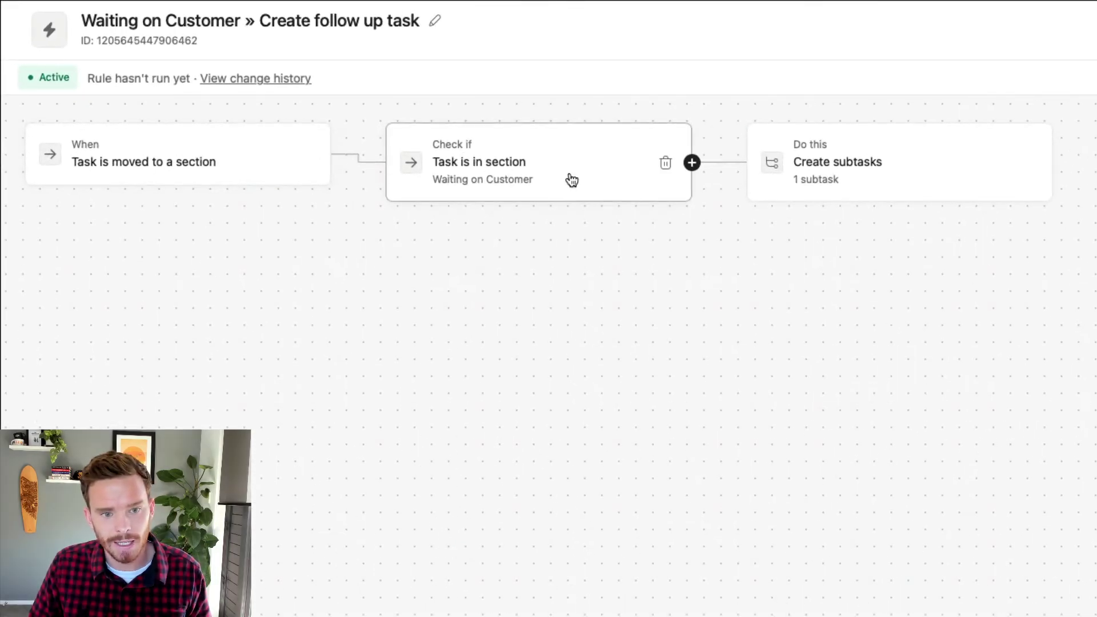
left_click(868, 179)
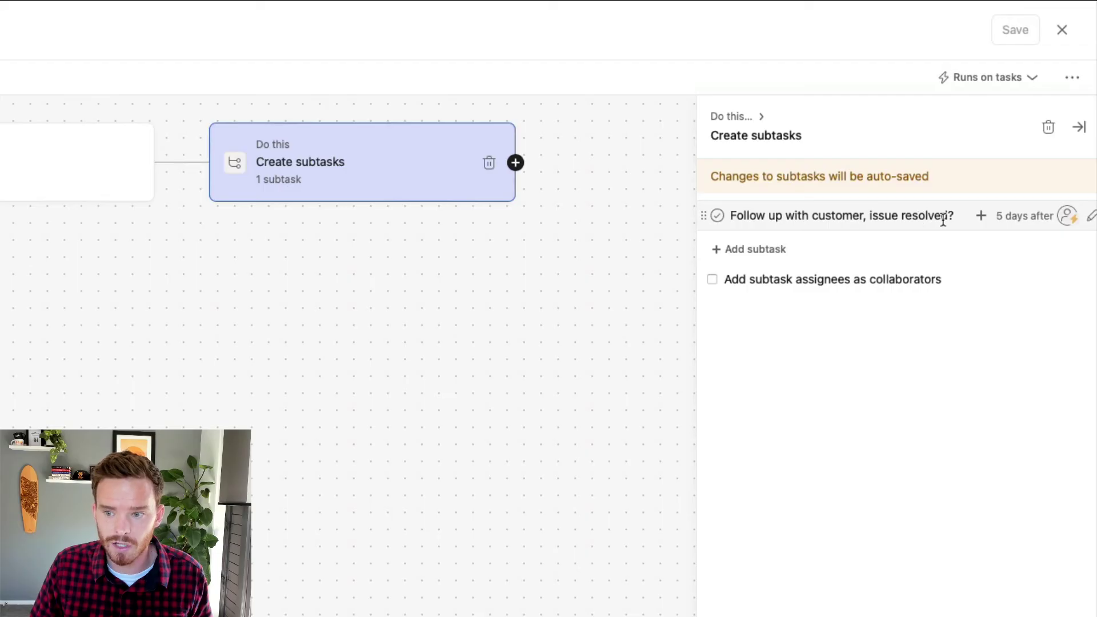
left_click(1021, 217)
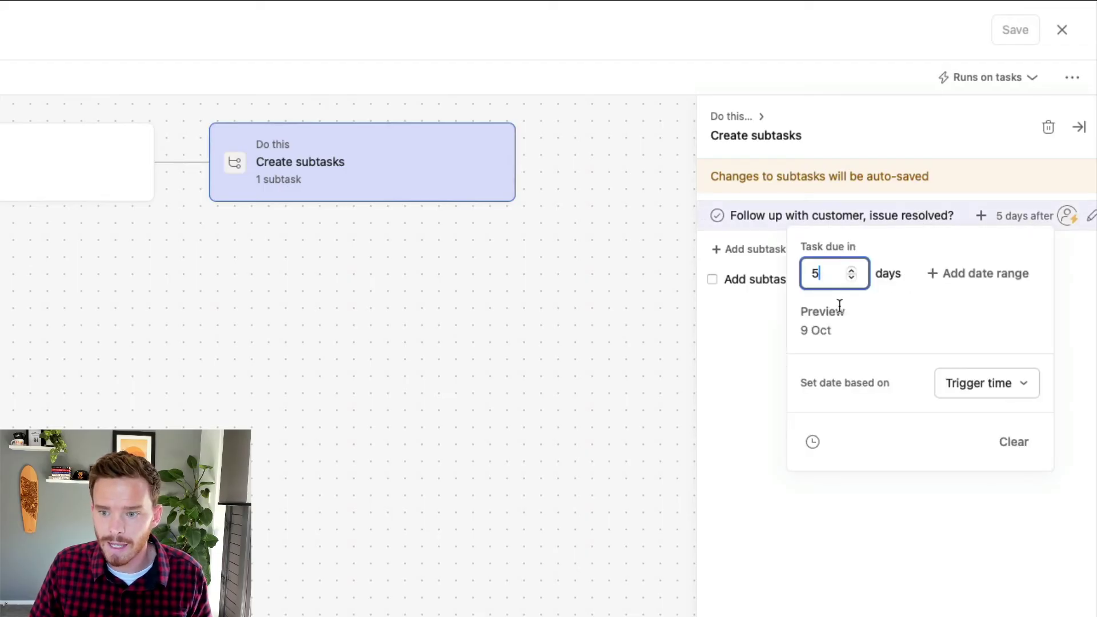
left_click(907, 481)
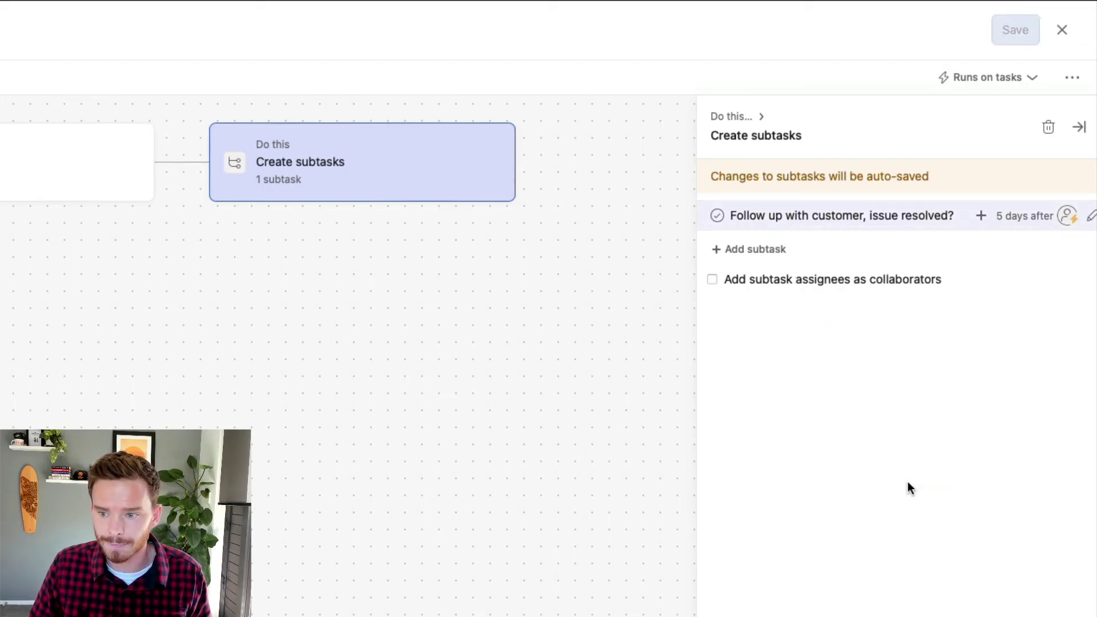
Step: Clear the follow-up subtask's assignee, assign it to the variable "Assignee" of the trigger task, and save the rule
left_click(1067, 217)
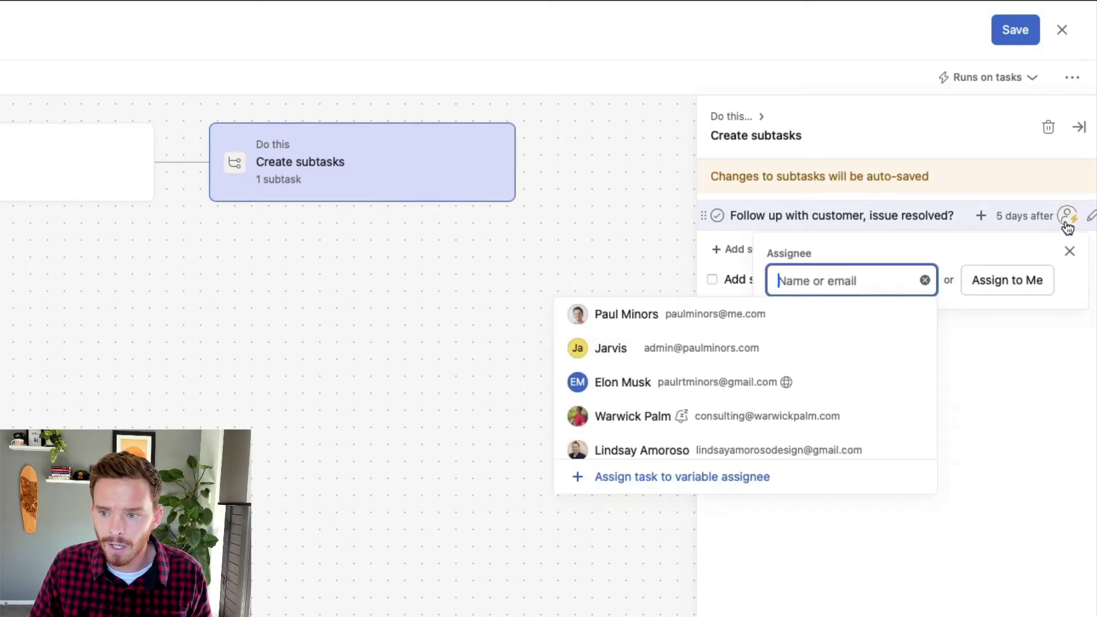
left_click(750, 484)
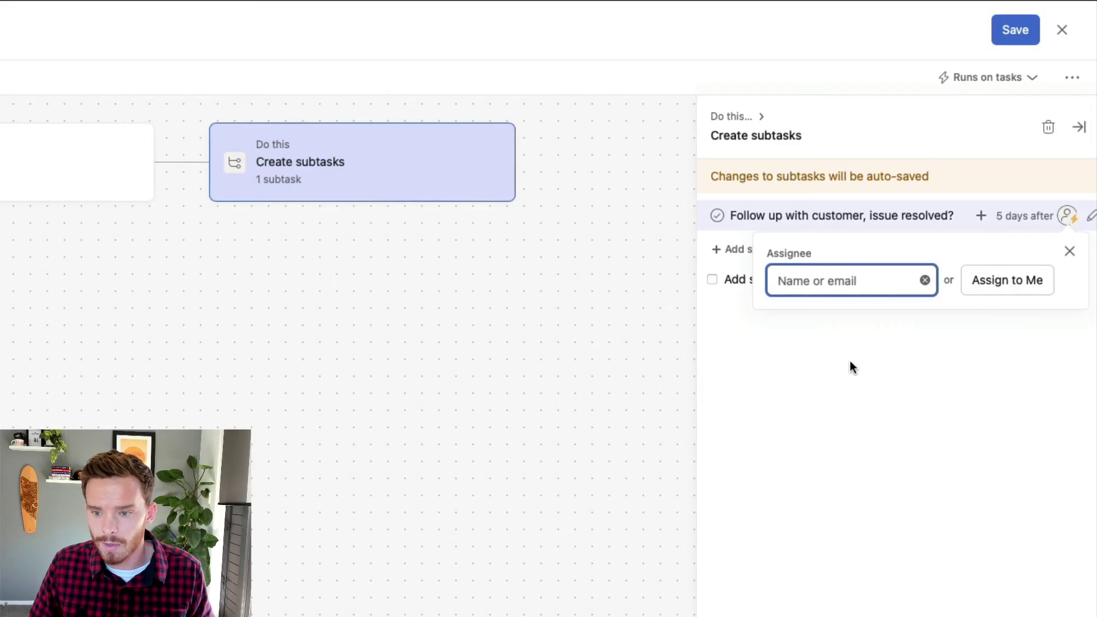
left_click(925, 281)
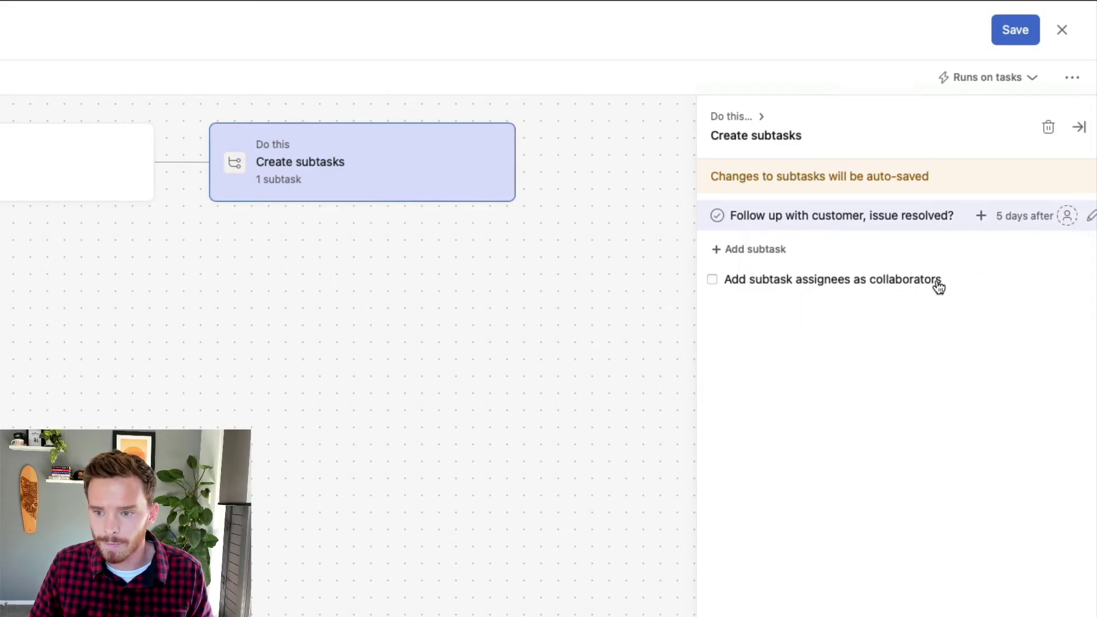
left_click(1067, 218)
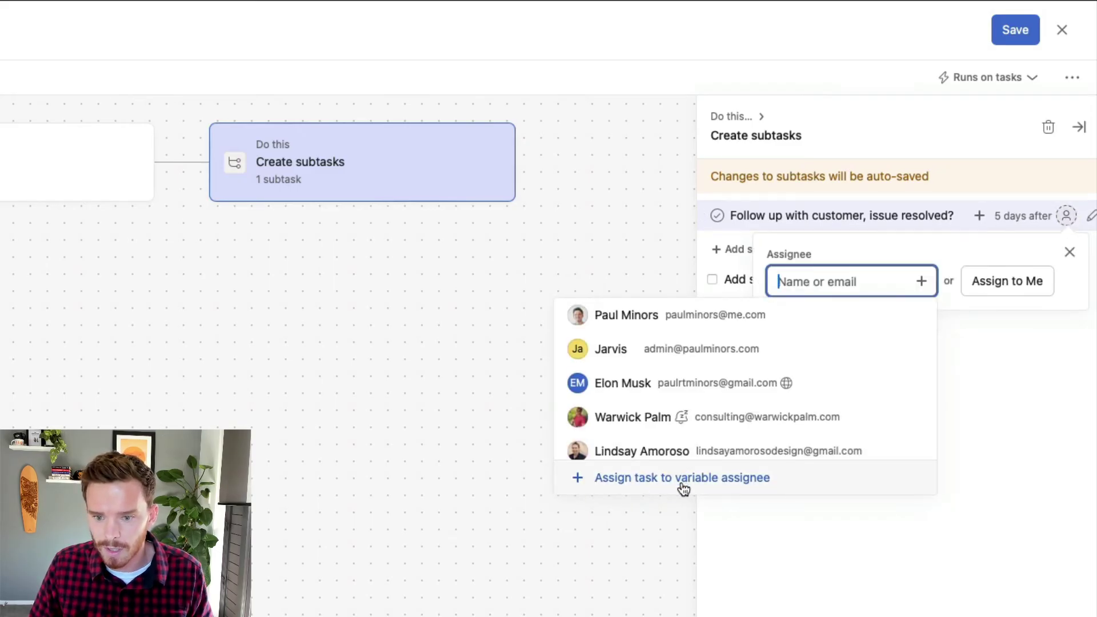
left_click(764, 483)
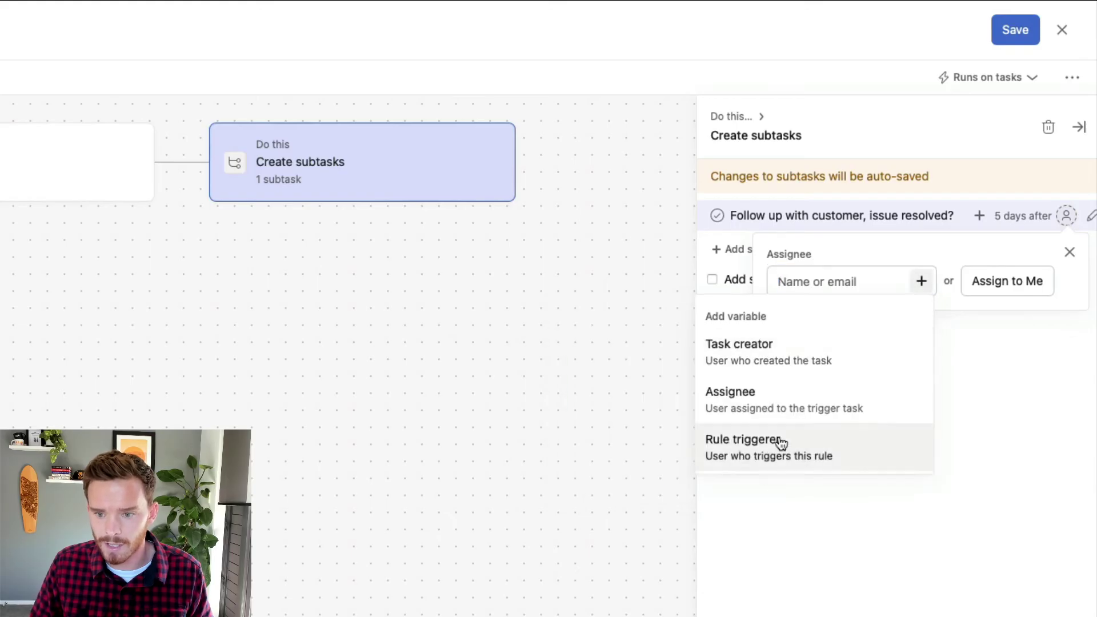
left_click(790, 407)
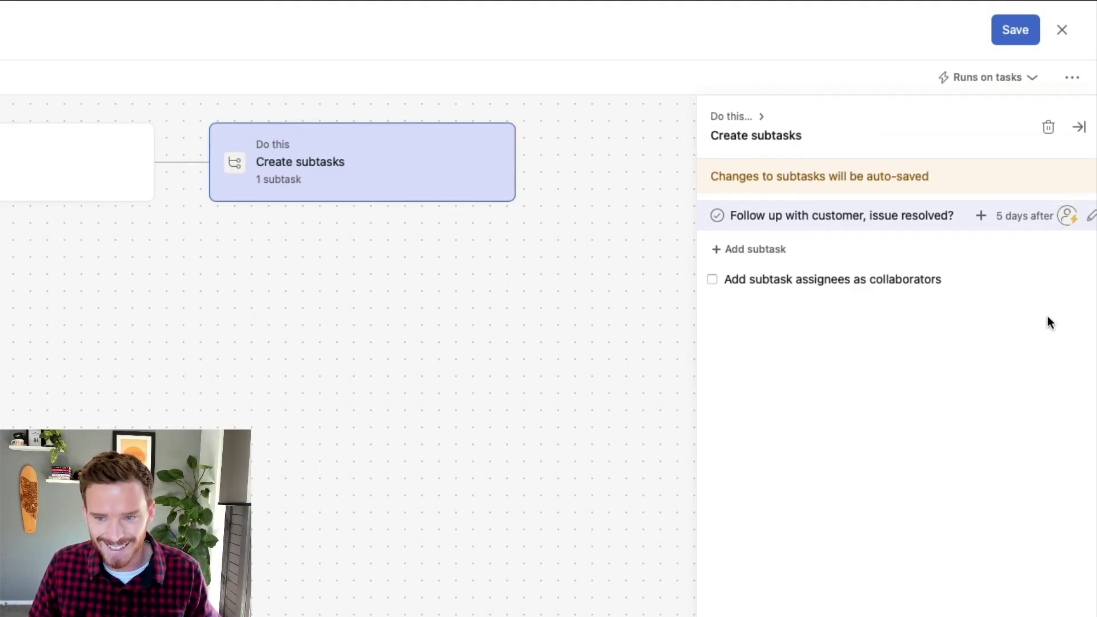
left_click(1016, 29)
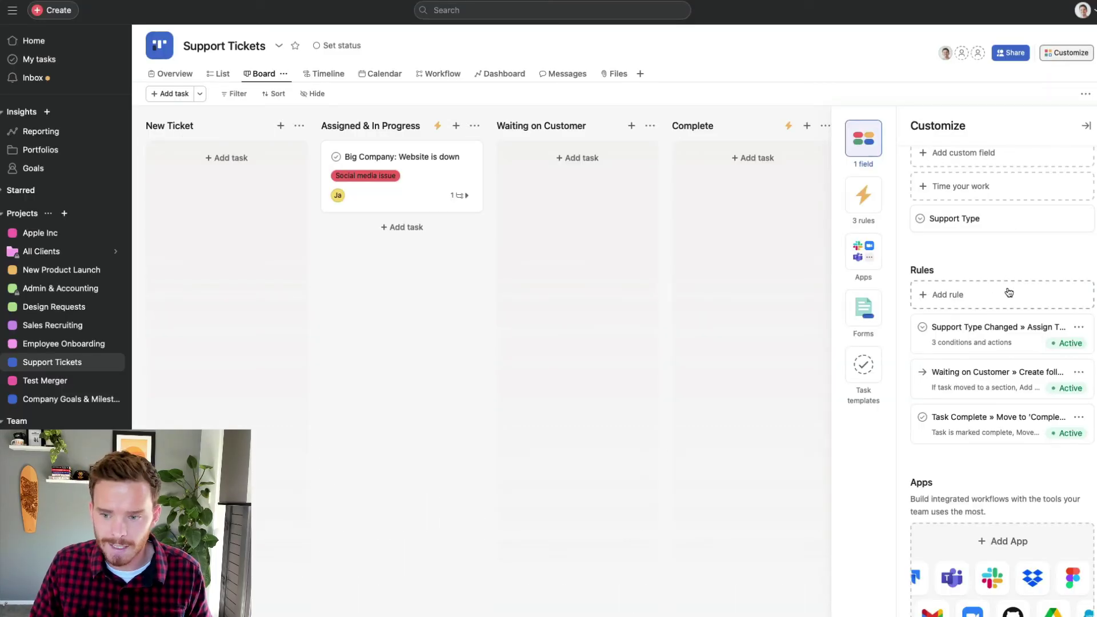
Step: Open the "Task Complete » Move to 'Complete'" rule and examine its completion status trigger
scroll(1005, 309, "down", 1)
left_click(992, 384)
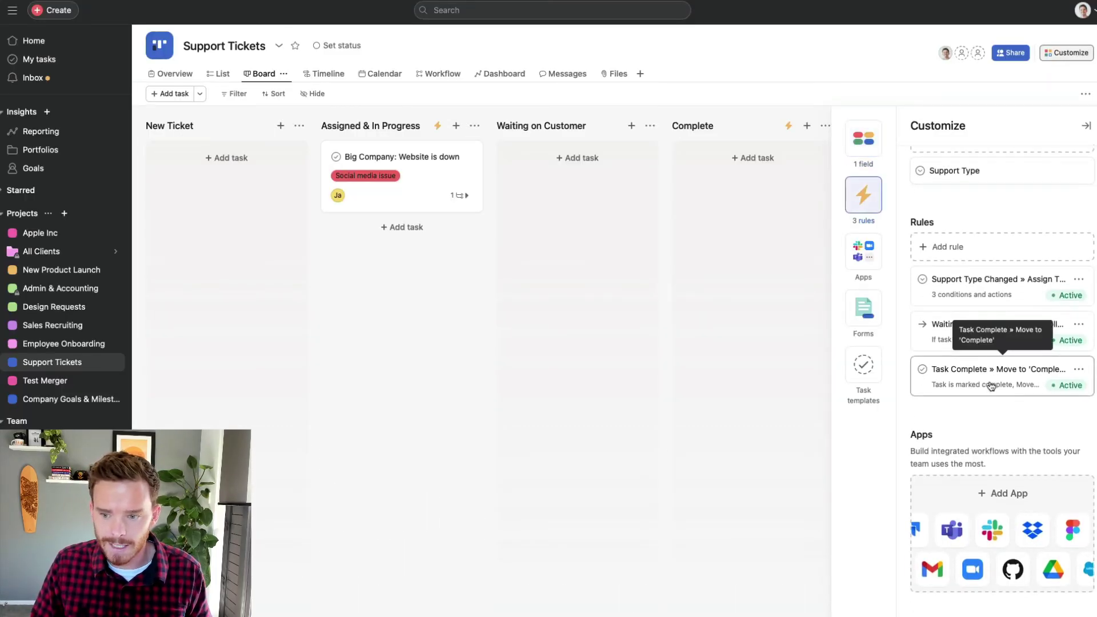
left_click(126, 116)
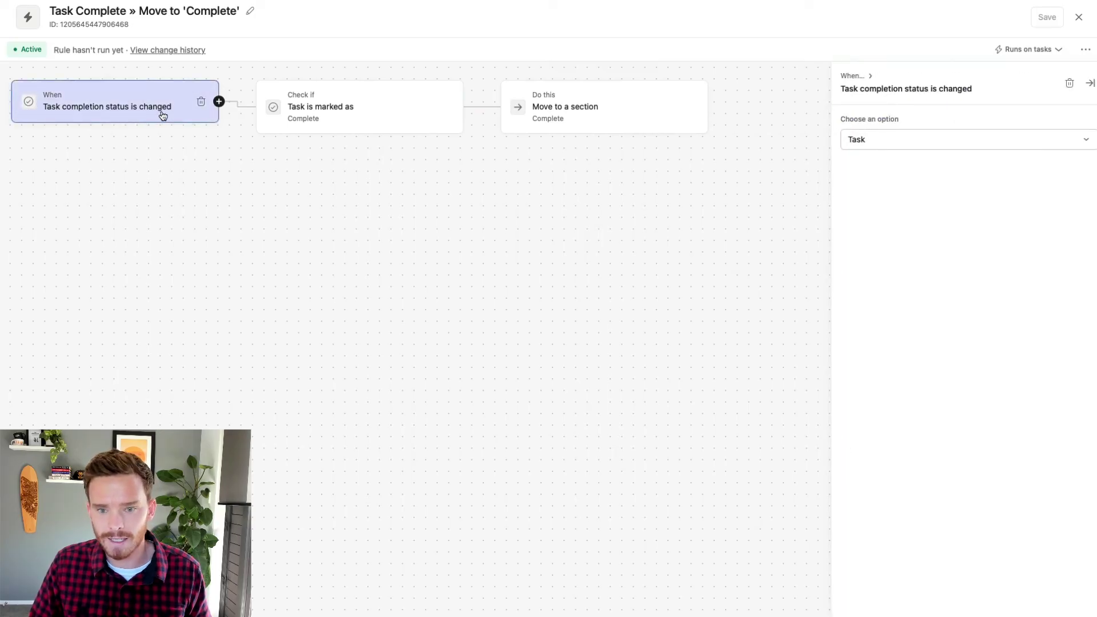
Step: Examine the rule's trigger options, its completion condition and its section move action, and close the rule editor
left_click(934, 147)
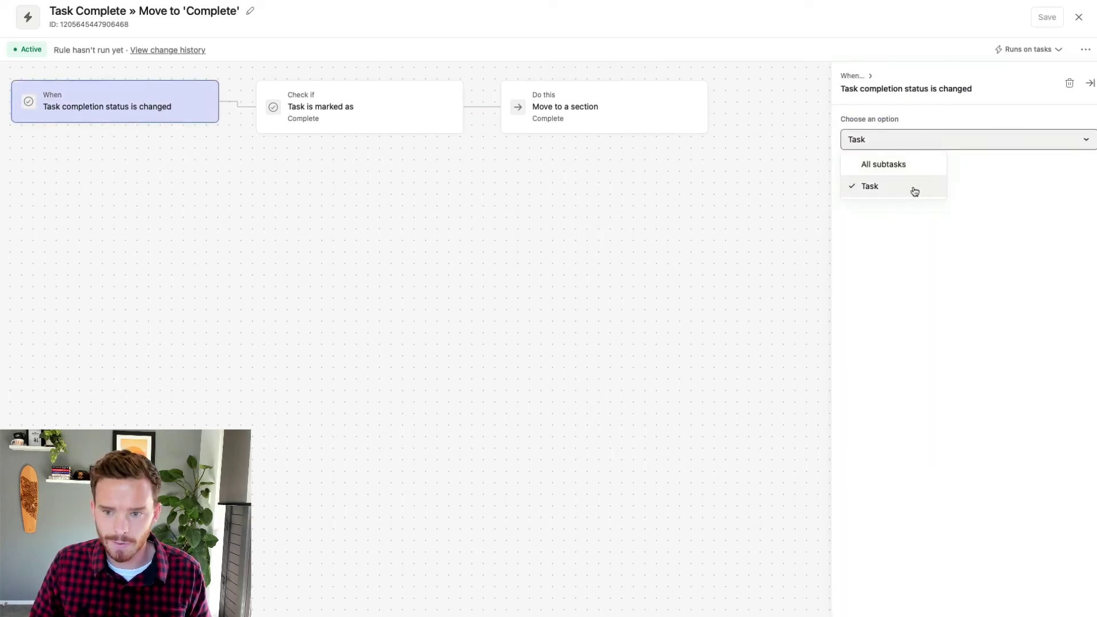
left_click(400, 120)
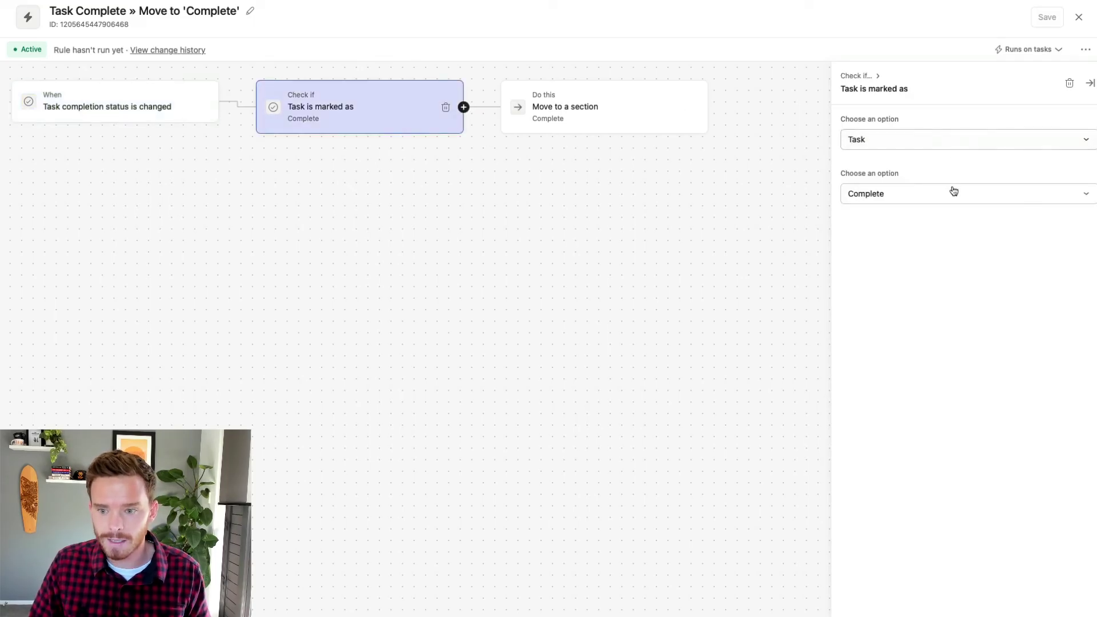
left_click(931, 142)
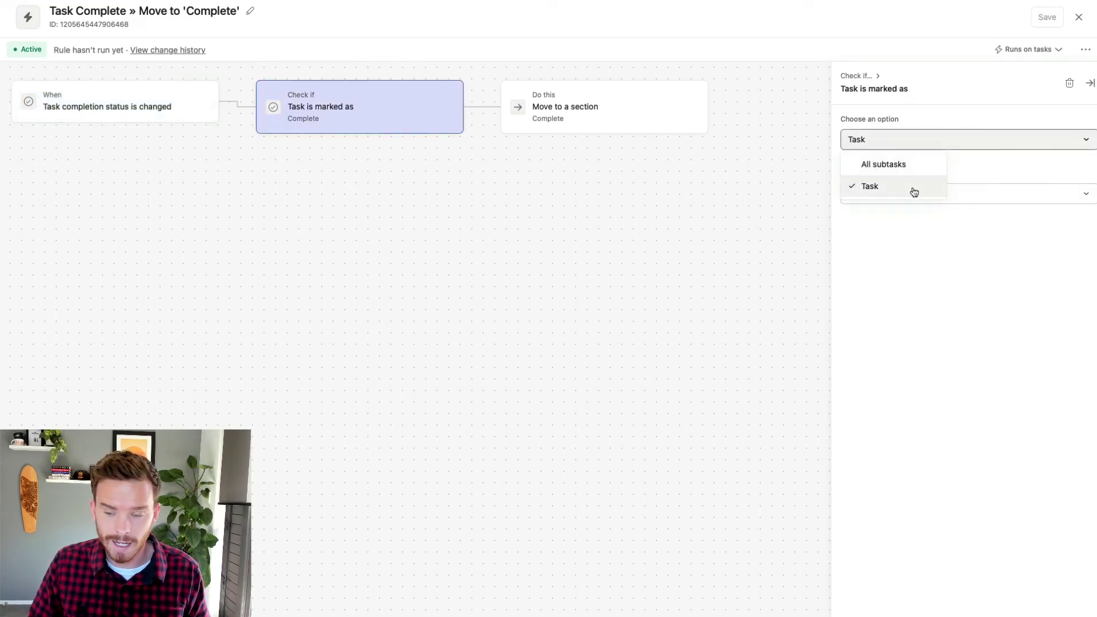
left_click(901, 262)
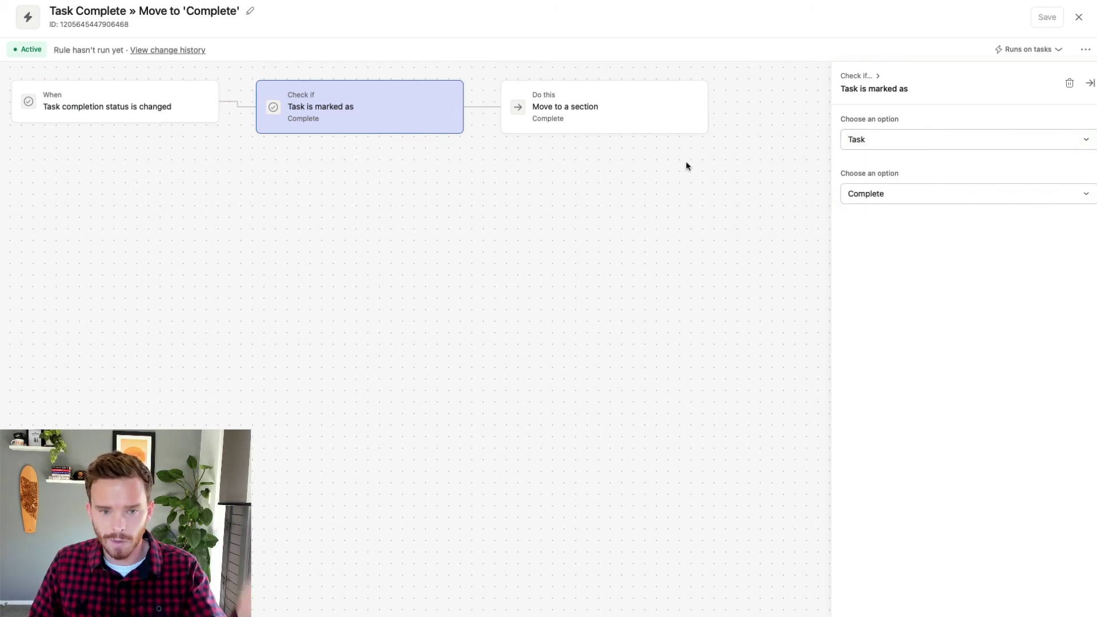
left_click(658, 123)
left_click(924, 145)
left_click(1018, 288)
left_click(1079, 17)
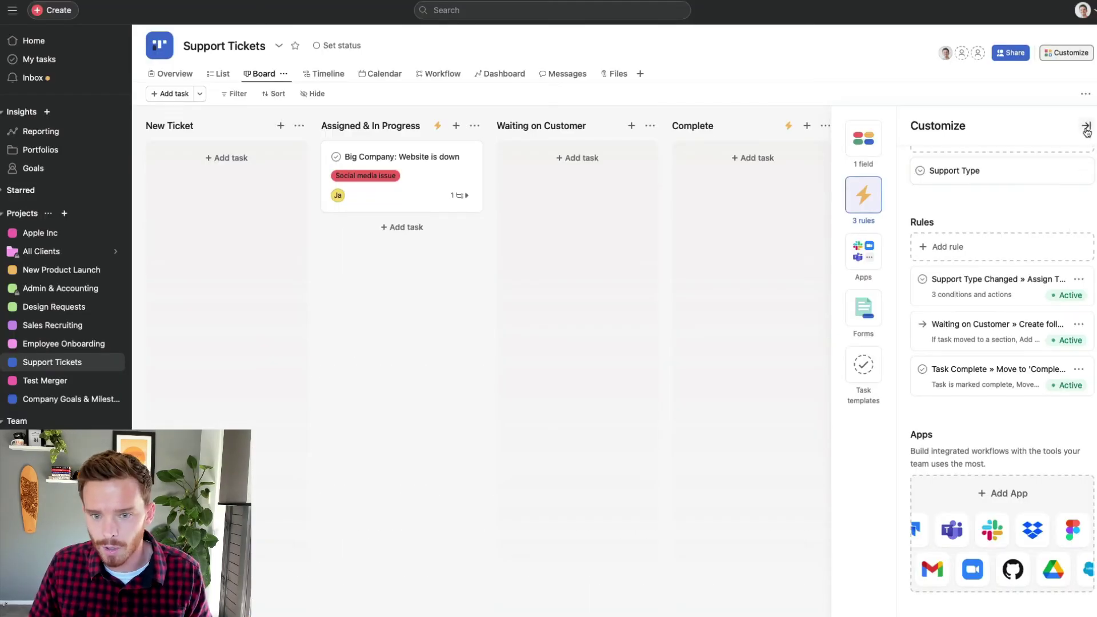
Step: Close the project customization and move the "Big Company: Website is down" ticket to the Waiting on Customer section, checking the follow-up subtask's assignee
left_click(1086, 126)
left_click(446, 170)
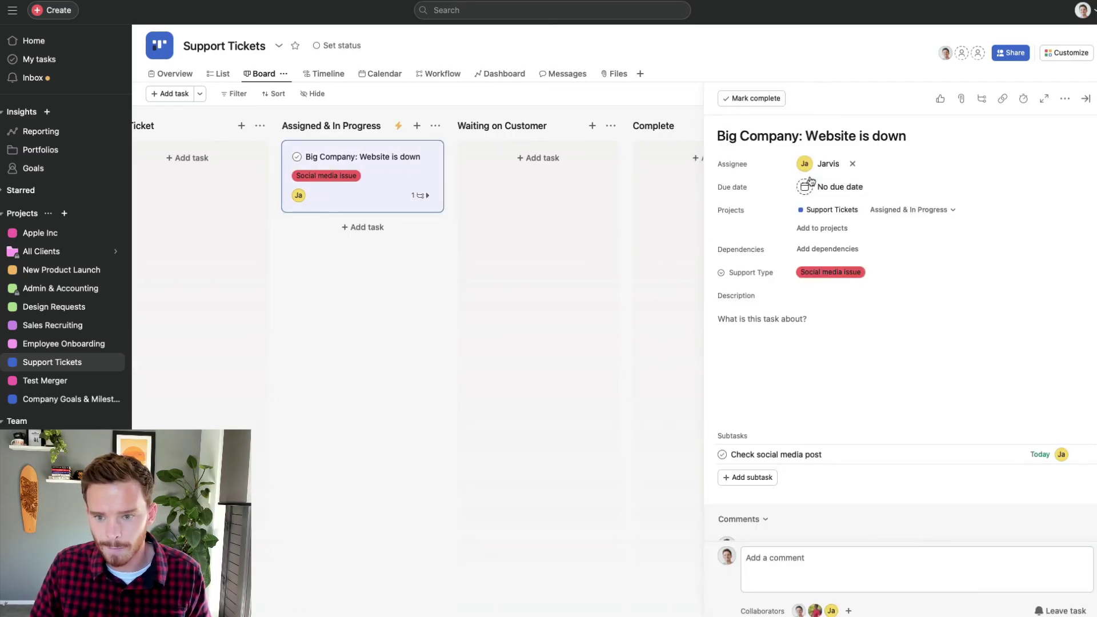
left_click(910, 210)
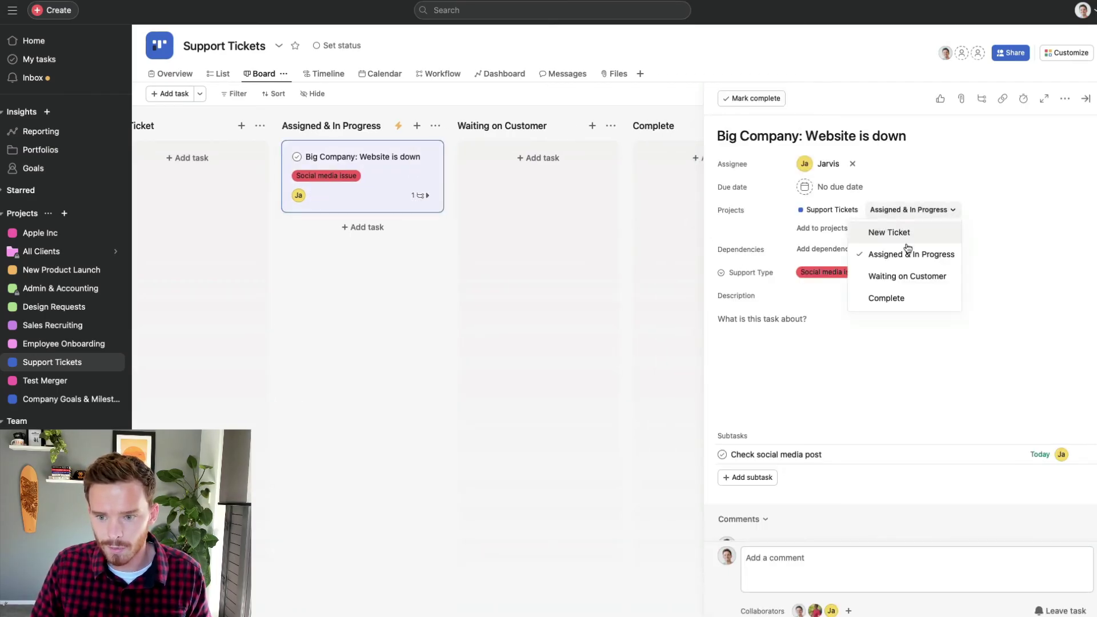
left_click(908, 276)
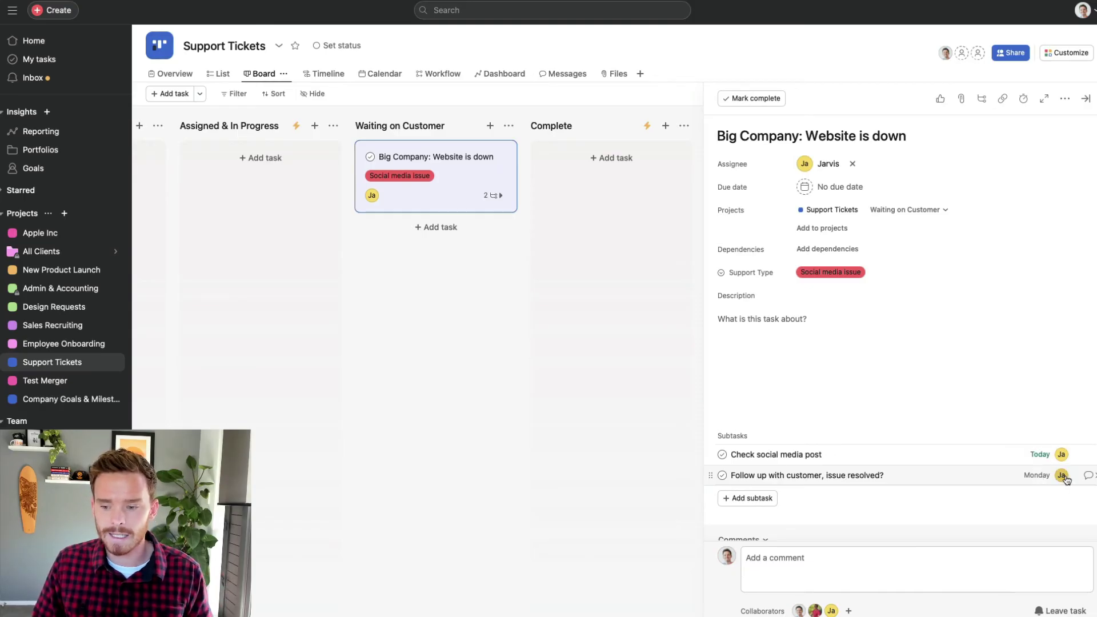
mouse_move(1063, 476)
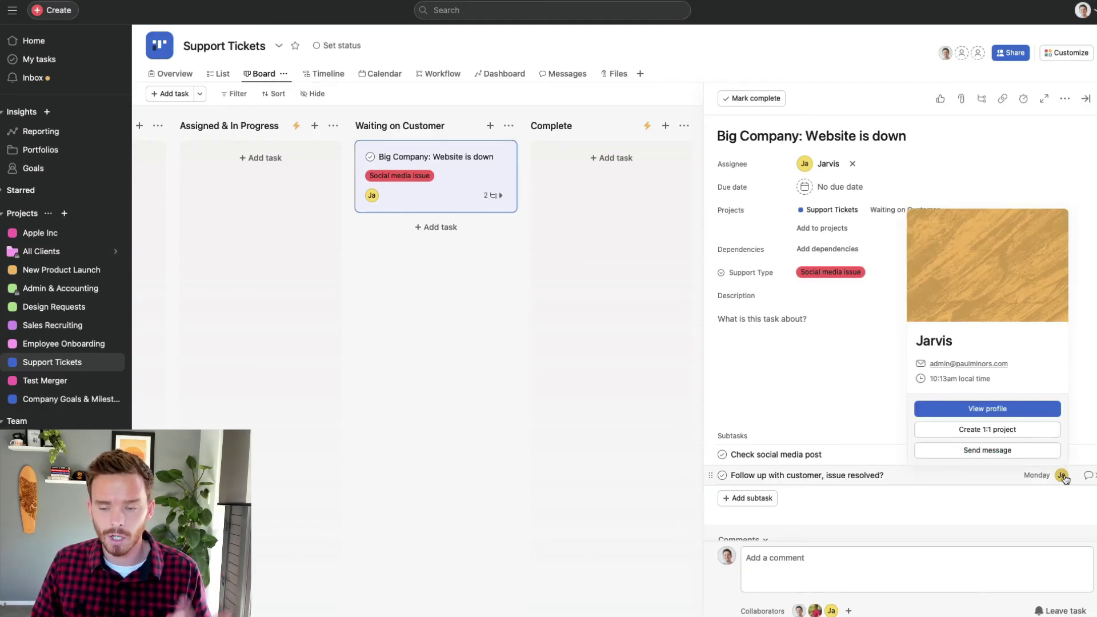
mouse_move(832, 172)
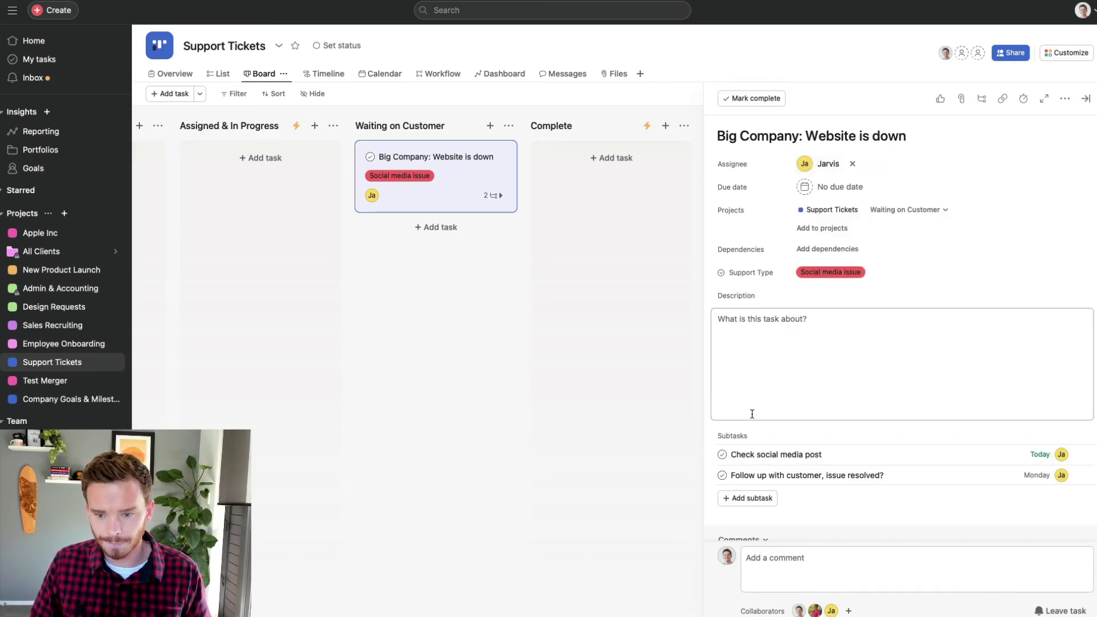
Step: Mark the subtasks "Check social media post" and "Follow up with customer, issue resolved?" complete, and complete the ticket itself
left_click(723, 455)
left_click(723, 475)
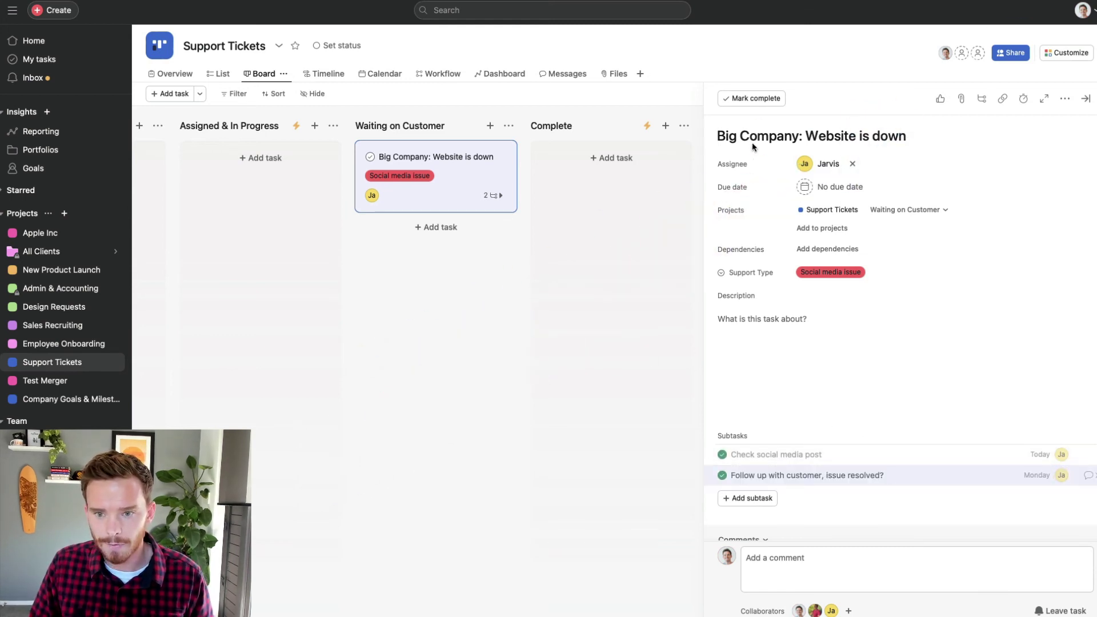
left_click(755, 99)
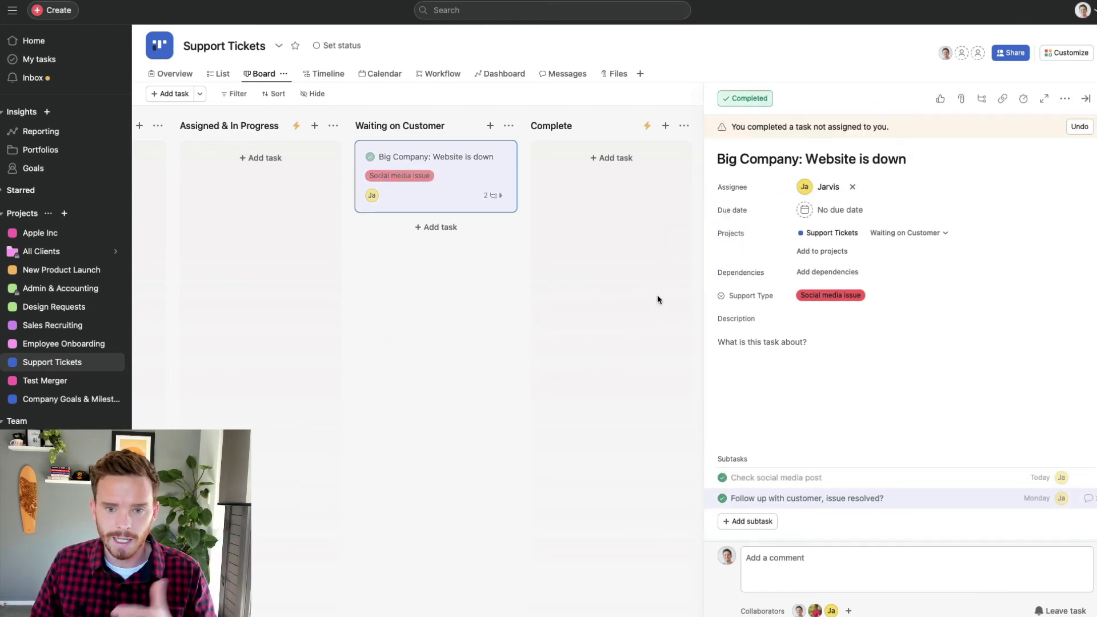